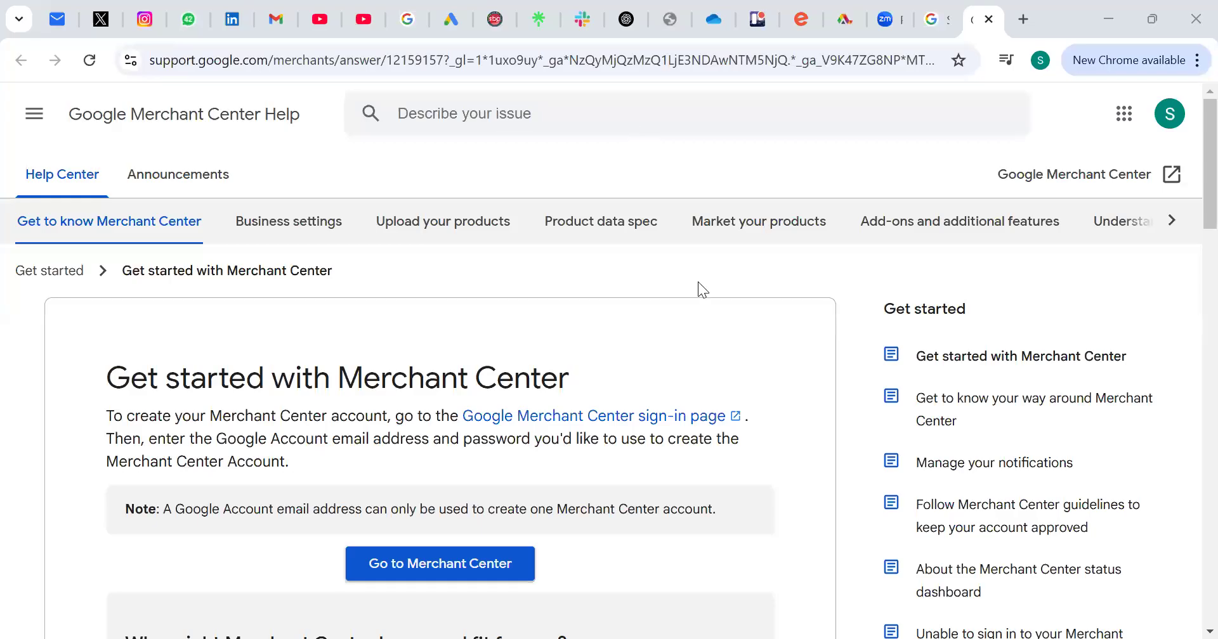
Step: Read through the help article on getting started with Merchant Center, including the sign-up steps and notes
{"action": "scroll", "coordinate": [698, 282], "scroll_direction": "down", "scroll_amount": 6}
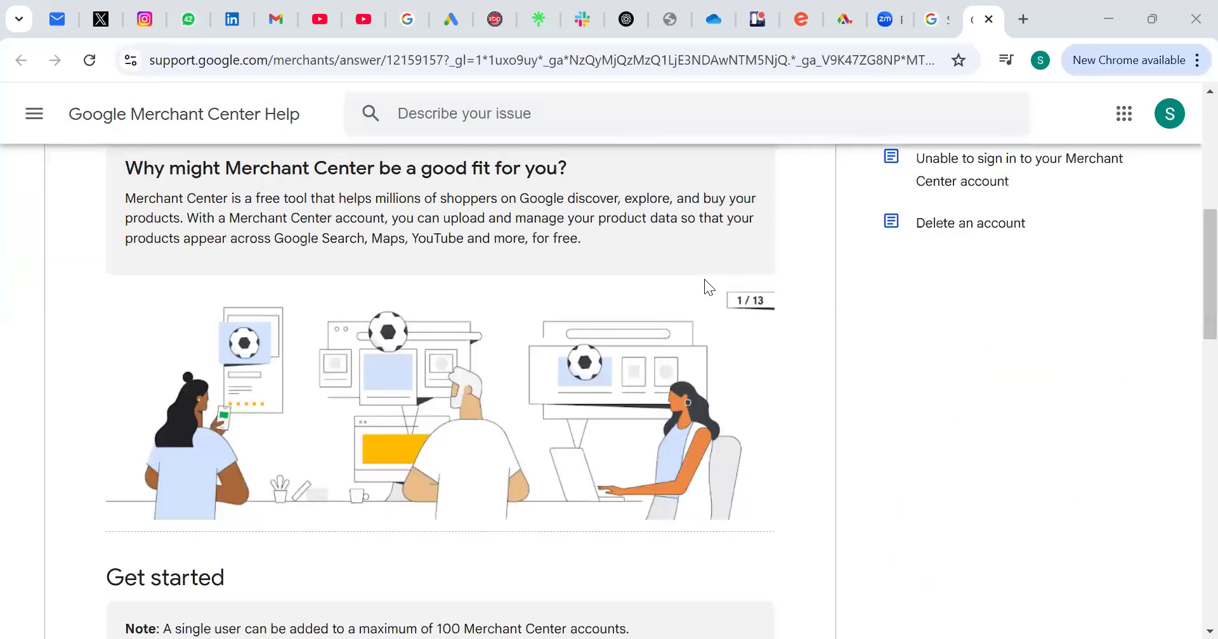
{"action": "scroll", "coordinate": [708, 274], "scroll_direction": "down", "scroll_amount": 6}
{"action": "scroll", "coordinate": [711, 269], "scroll_direction": "up", "scroll_amount": 12}
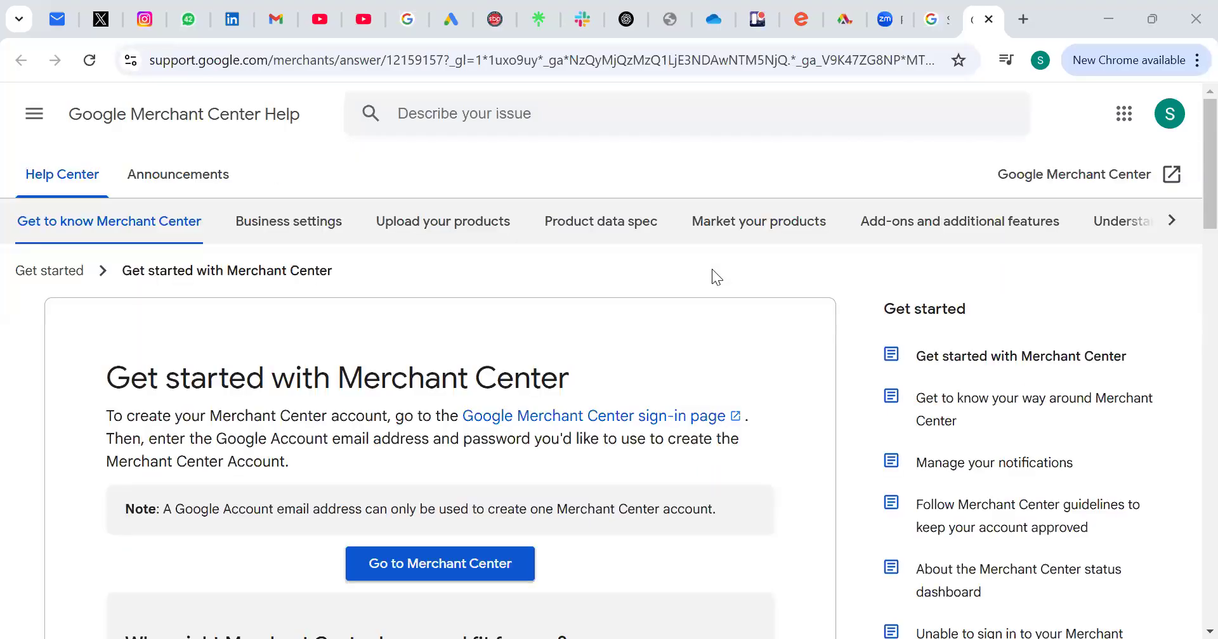
{"action": "scroll", "coordinate": [712, 269], "scroll_direction": "down", "scroll_amount": 20}
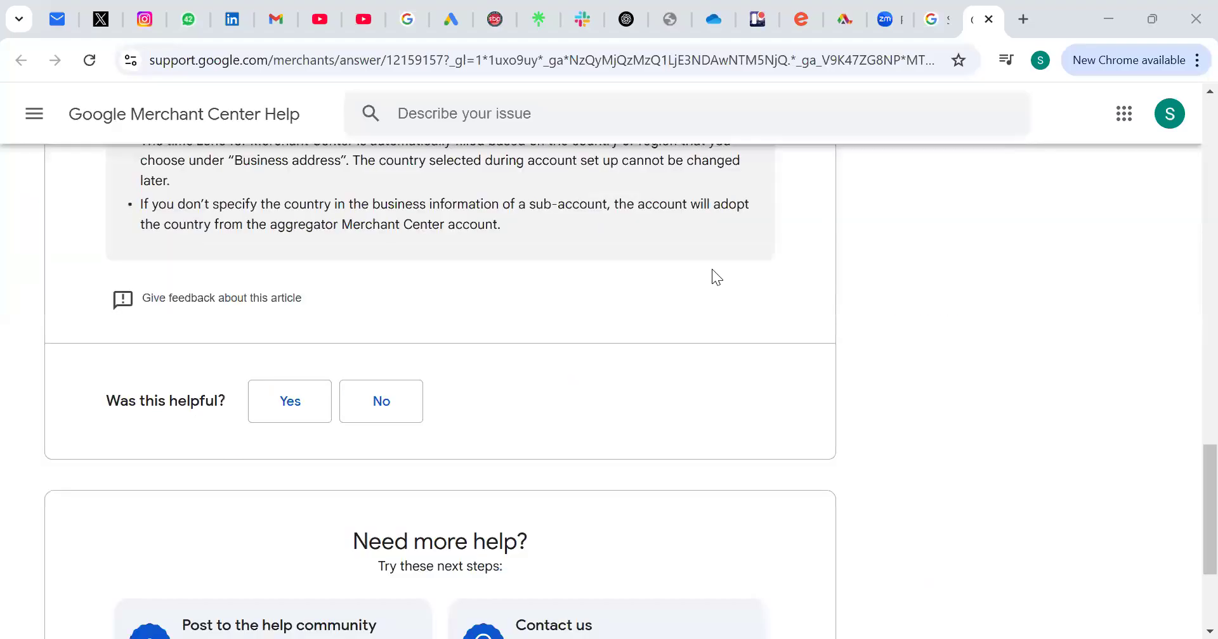
{"action": "scroll", "coordinate": [712, 269], "scroll_direction": "up", "scroll_amount": 8}
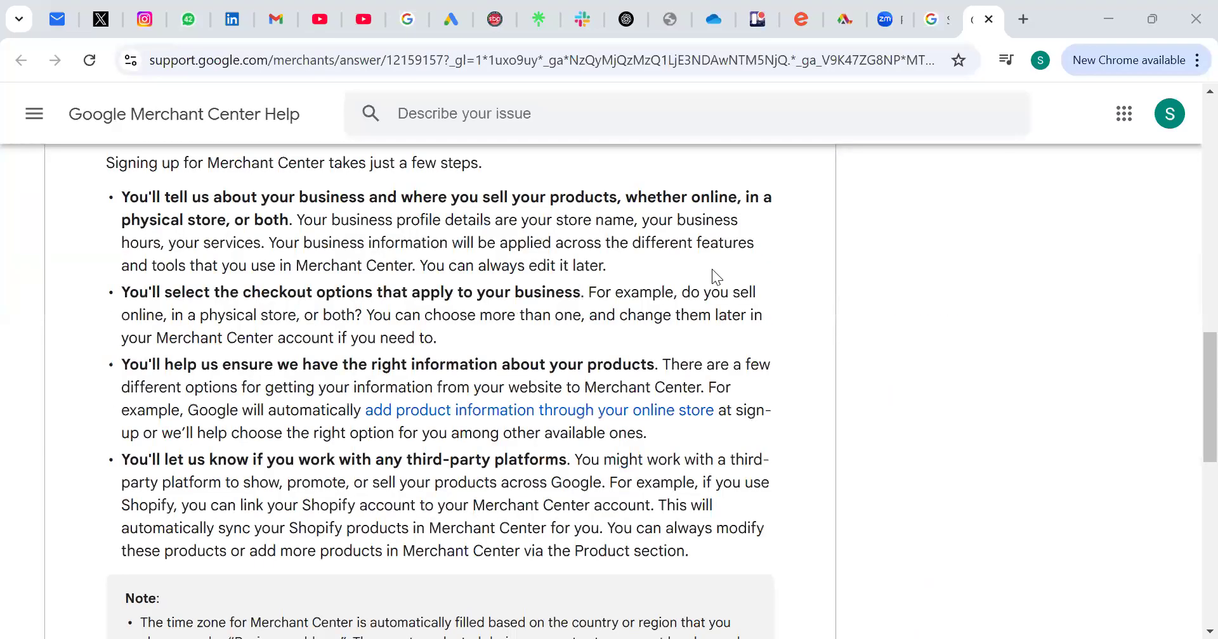
{"action": "scroll", "coordinate": [712, 269], "scroll_direction": "up", "scroll_amount": 15}
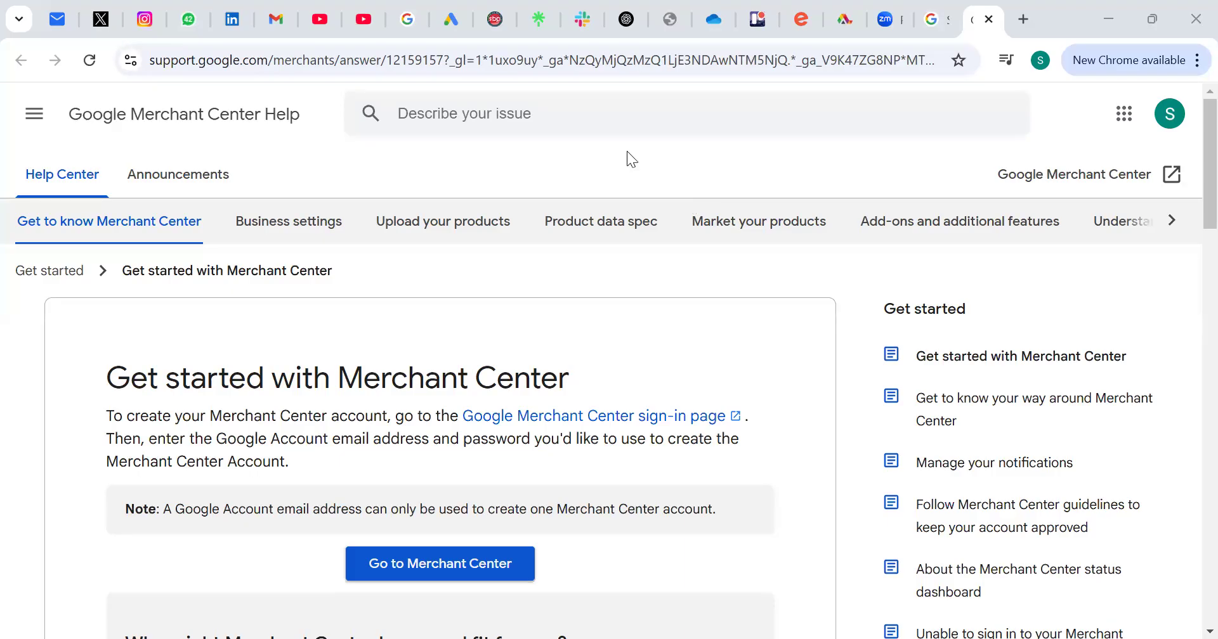
{"action": "scroll", "coordinate": [627, 152], "scroll_direction": "down", "scroll_amount": 10}
{"action": "scroll", "coordinate": [628, 153], "scroll_direction": "up", "scroll_amount": 10}
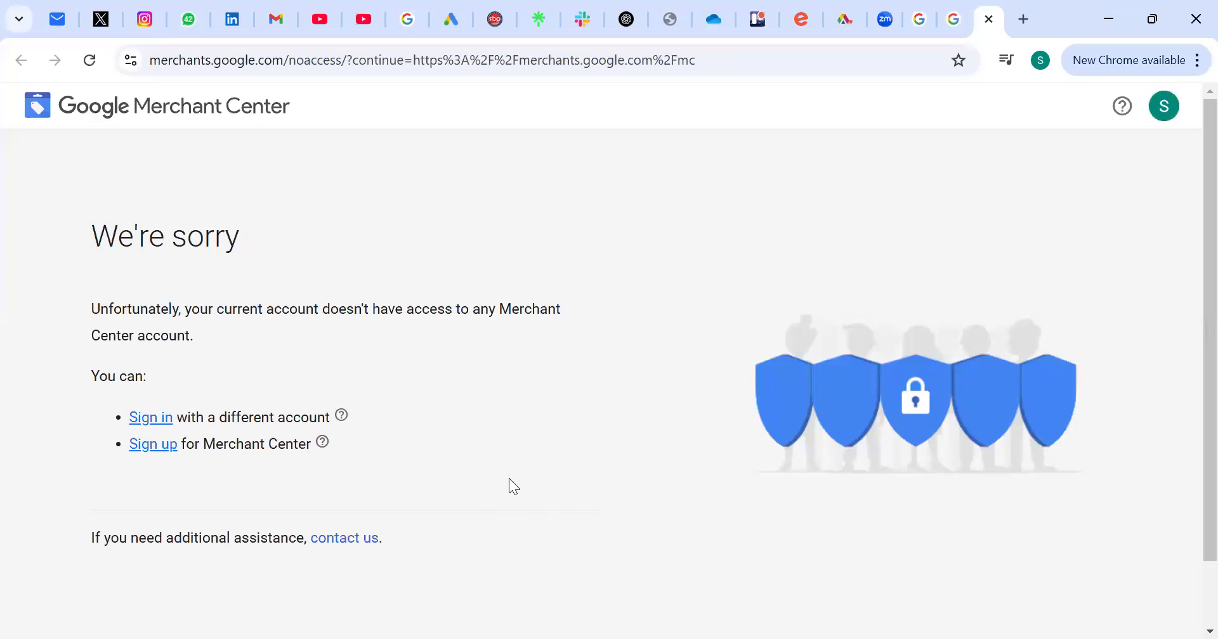
{"action": "left_click", "coordinate": [149, 449]}
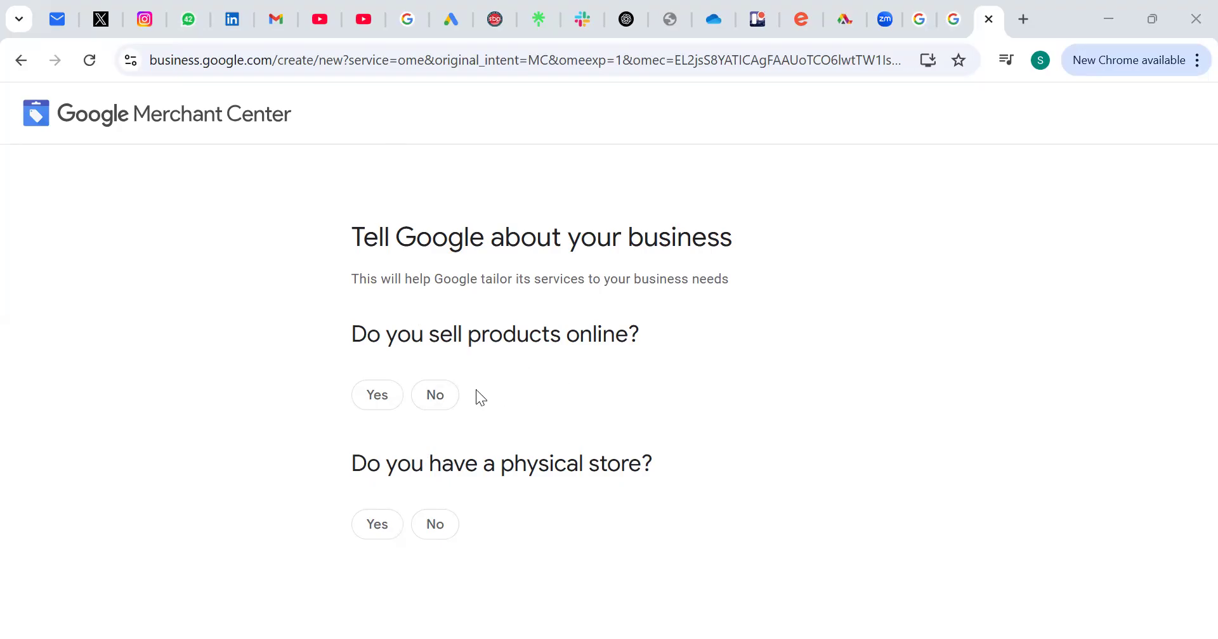
{"action": "left_click", "coordinate": [375, 395]}
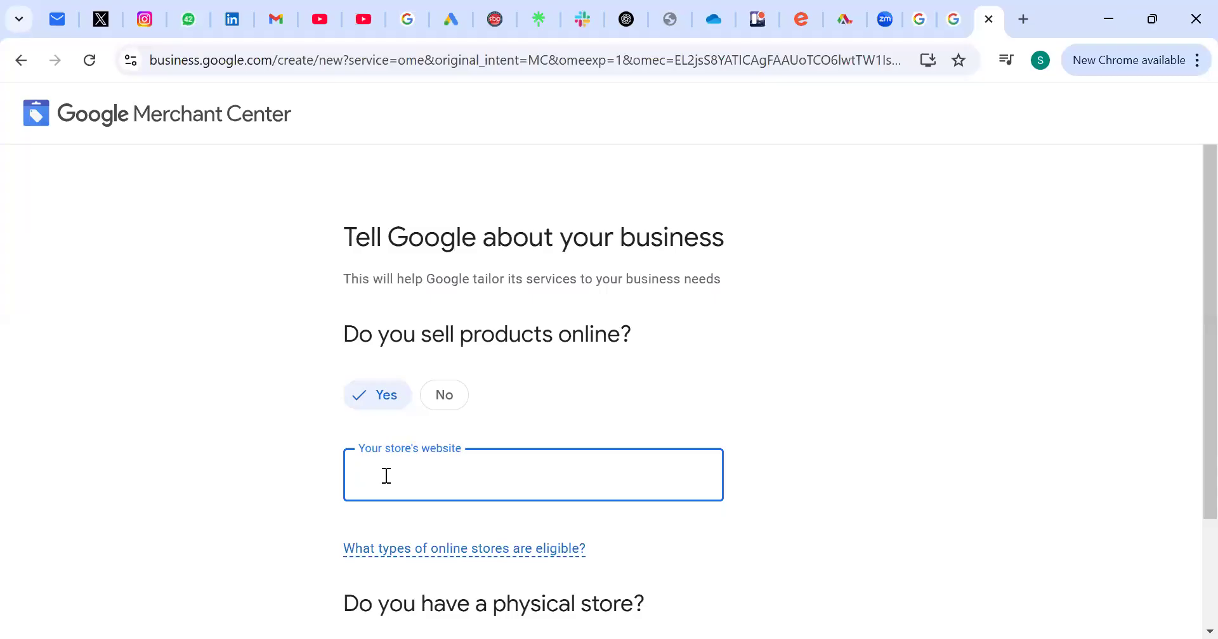
{"action": "type", "text": "www."}
{"action": "type", "text": "sandbp.net"}
{"action": "scroll", "coordinate": [722, 477], "scroll_direction": "down", "scroll_amount": 2}
{"action": "left_click", "coordinate": [759, 454]}
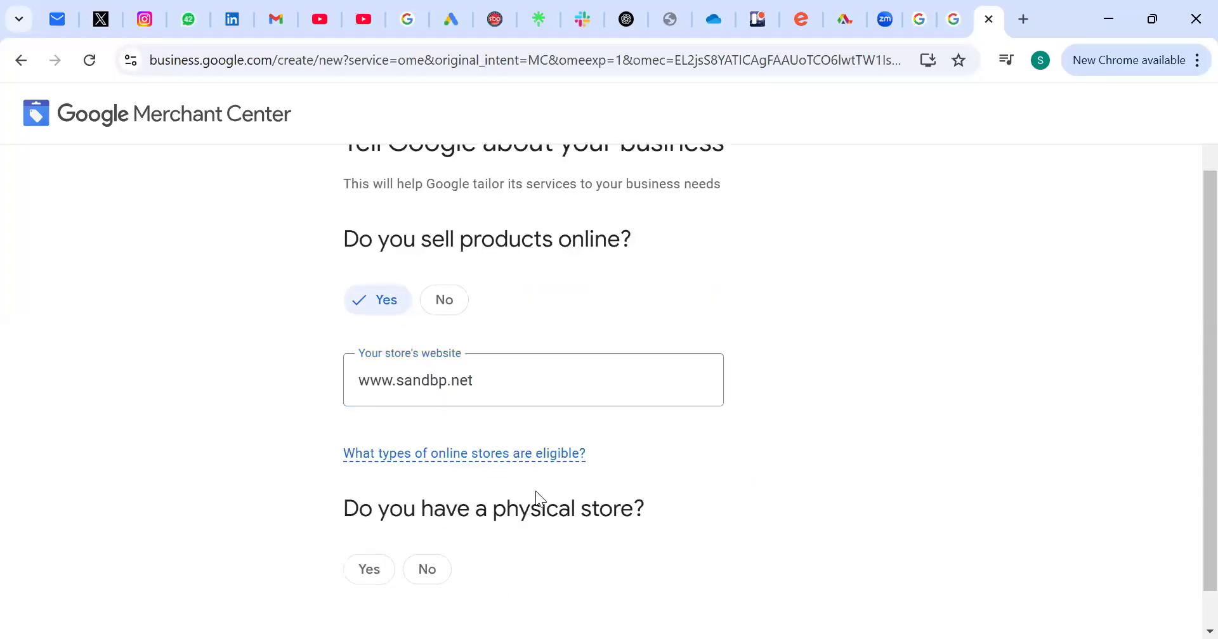
Step: Answer that the business has a physical store and submit the business questions
{"action": "mouse_move", "coordinate": [525, 457]}
{"action": "left_click", "coordinate": [378, 546]}
{"action": "scroll", "coordinate": [379, 550], "scroll_direction": "down", "scroll_amount": 2}
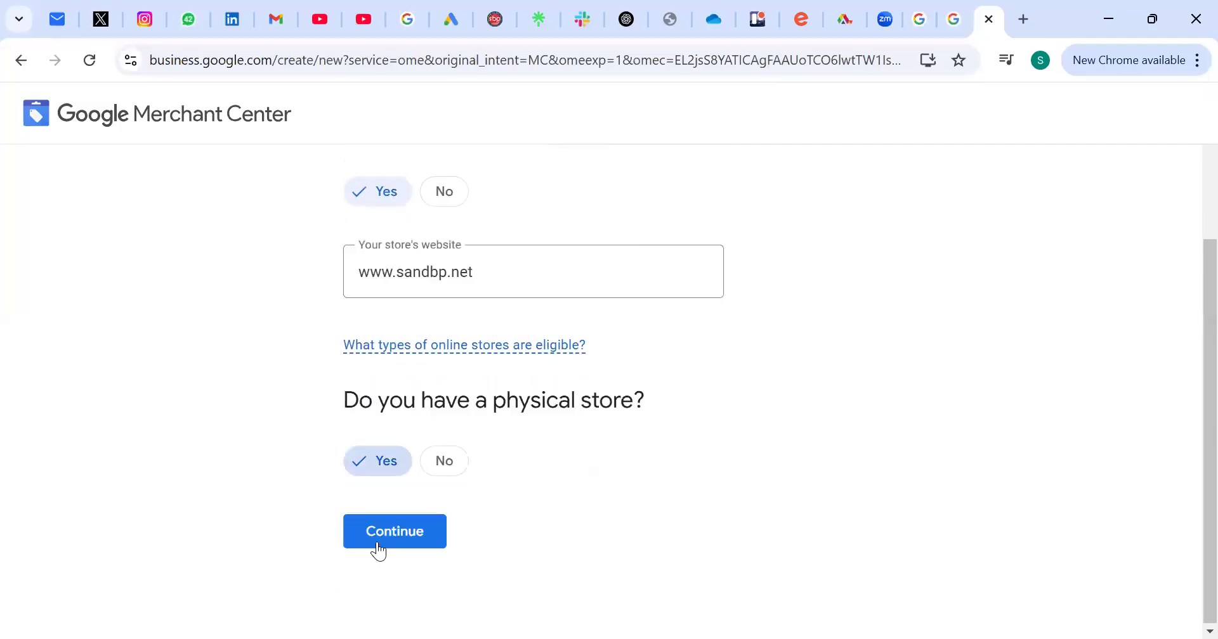
{"action": "left_click", "coordinate": [378, 547]}
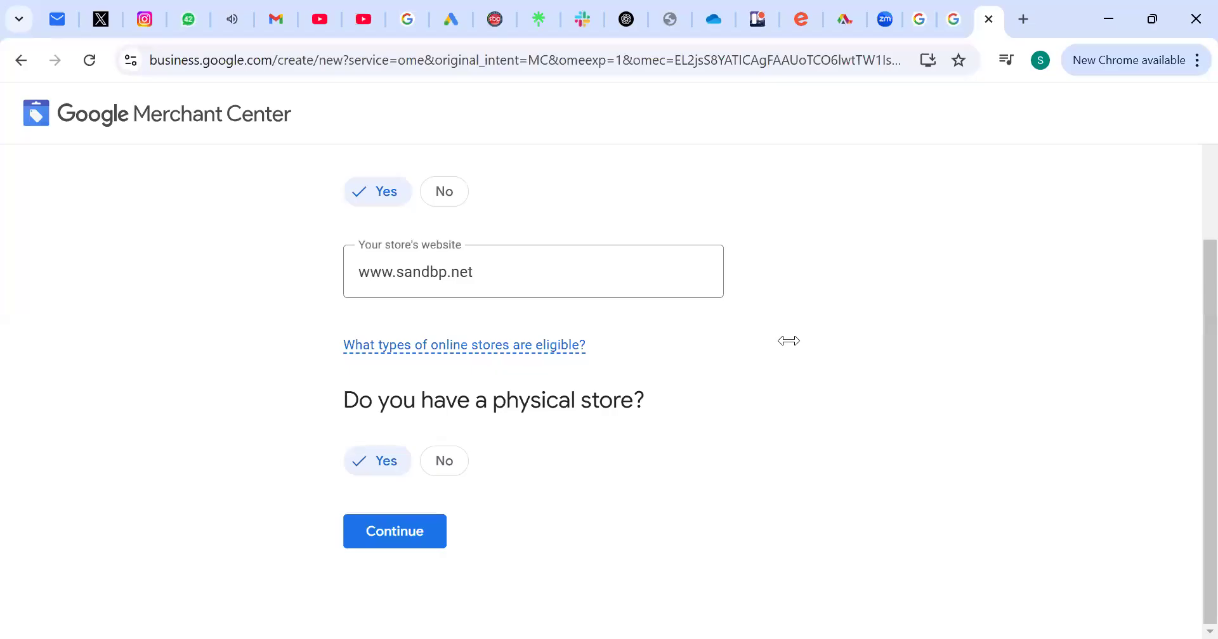
{"action": "left_click", "coordinate": [400, 518]}
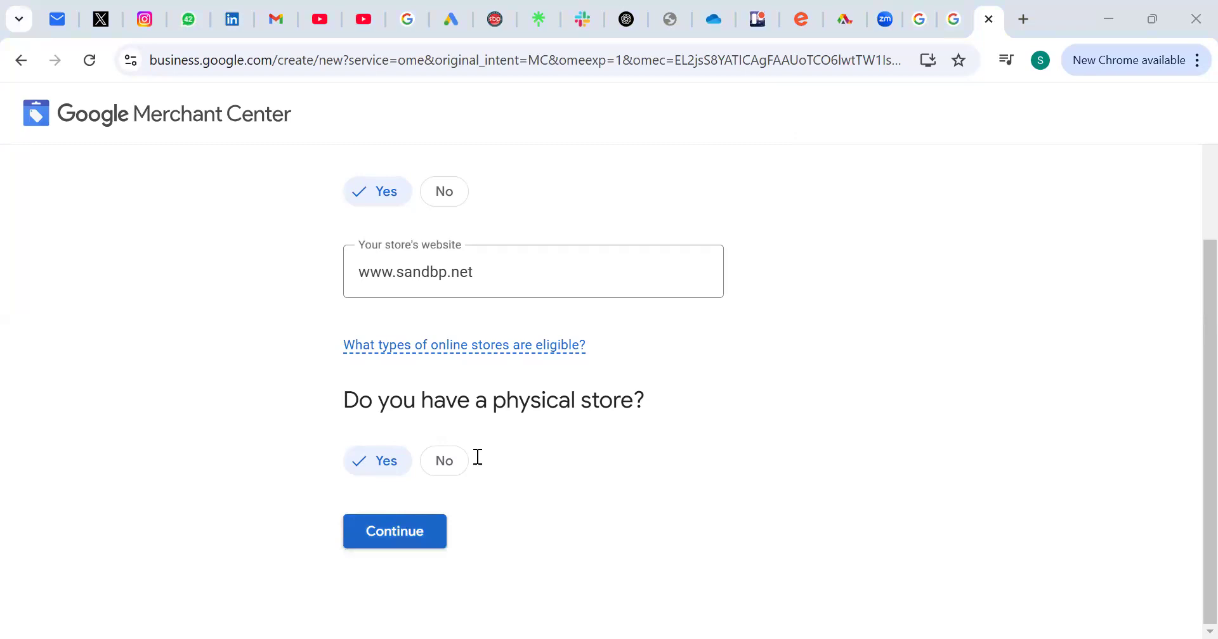
Step: Review where products will show and the online store requirements, and continue to Merchant Center
{"action": "scroll", "coordinate": [480, 454], "scroll_direction": "down", "scroll_amount": 3}
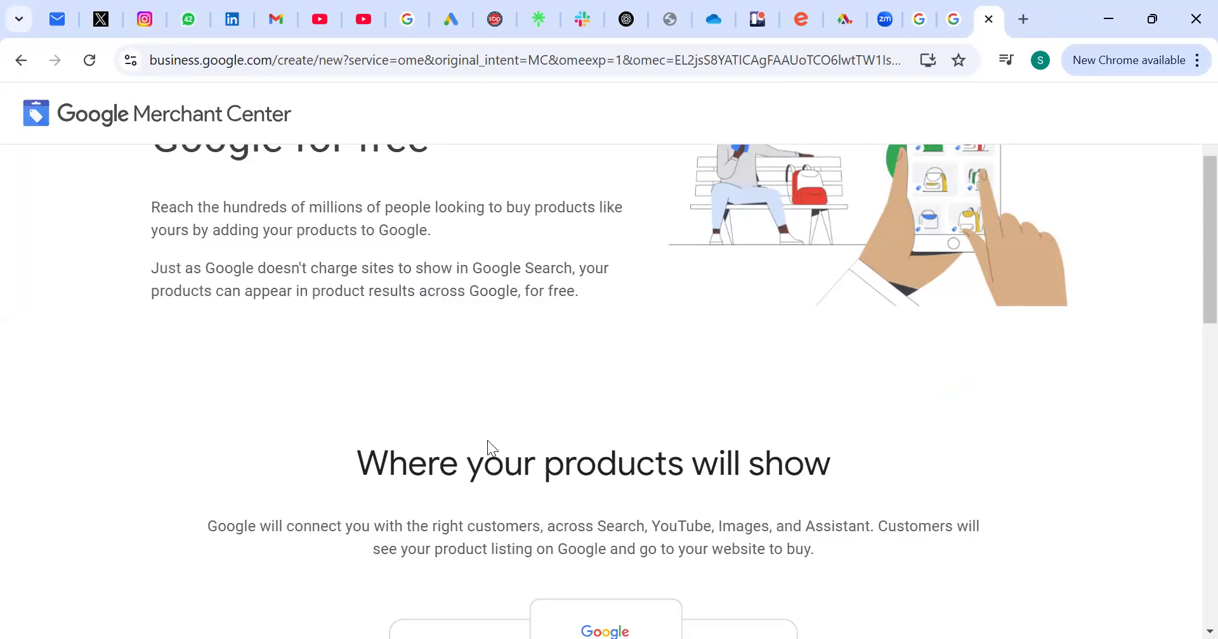
{"action": "scroll", "coordinate": [487, 440], "scroll_direction": "down", "scroll_amount": 3}
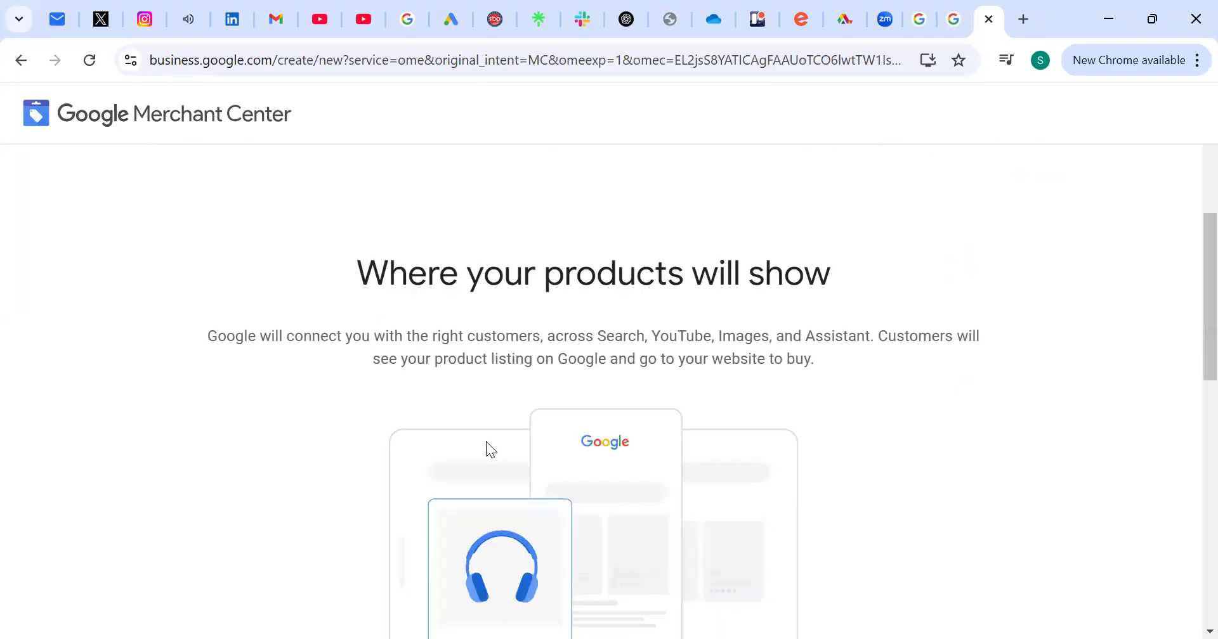
{"action": "scroll", "coordinate": [494, 433], "scroll_direction": "down", "scroll_amount": 13}
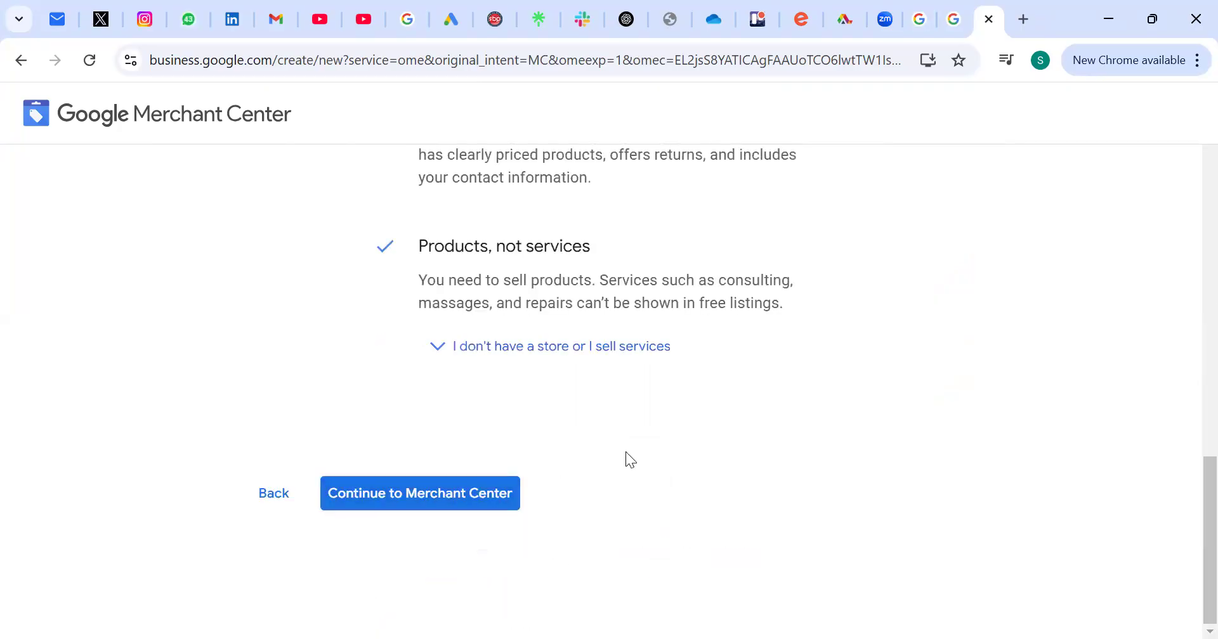
{"action": "scroll", "coordinate": [611, 462], "scroll_direction": "up", "scroll_amount": 5}
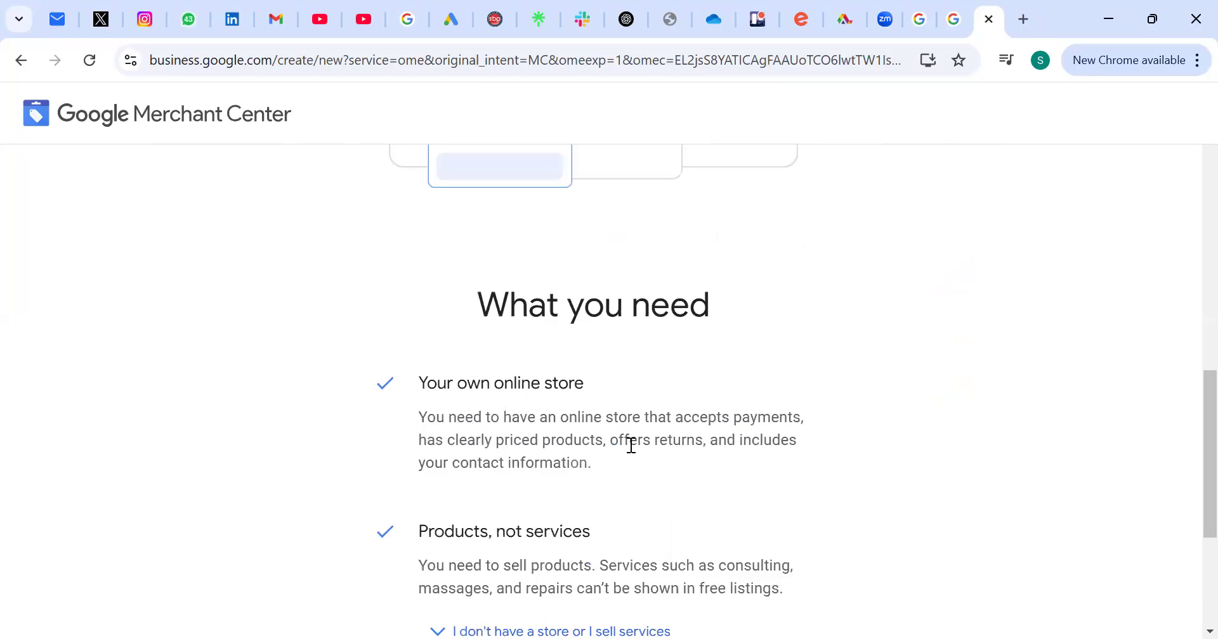
{"action": "scroll", "coordinate": [435, 600], "scroll_direction": "down", "scroll_amount": 3}
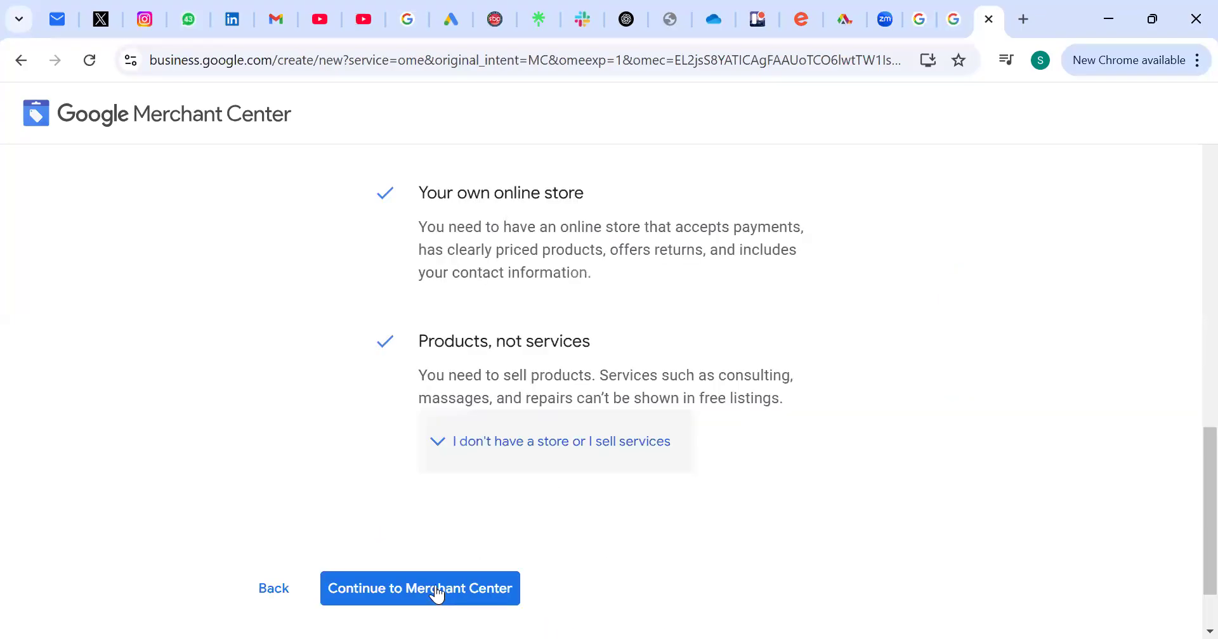
{"action": "left_click", "coordinate": [437, 594]}
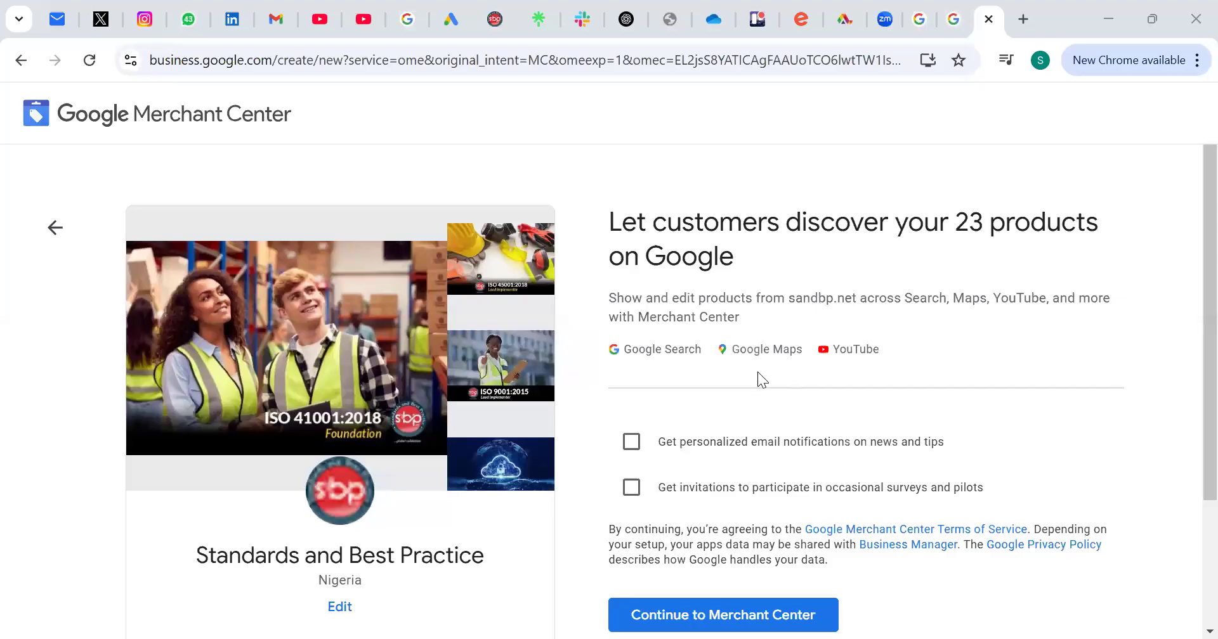
Step: Opt in to personalized email notifications on news and tips and to invitations for occasional surveys and pilots
{"action": "scroll", "coordinate": [785, 388], "scroll_direction": "down", "scroll_amount": 2}
{"action": "scroll", "coordinate": [786, 389], "scroll_direction": "up", "scroll_amount": 2}
{"action": "scroll", "coordinate": [982, 346], "scroll_direction": "down", "scroll_amount": 1}
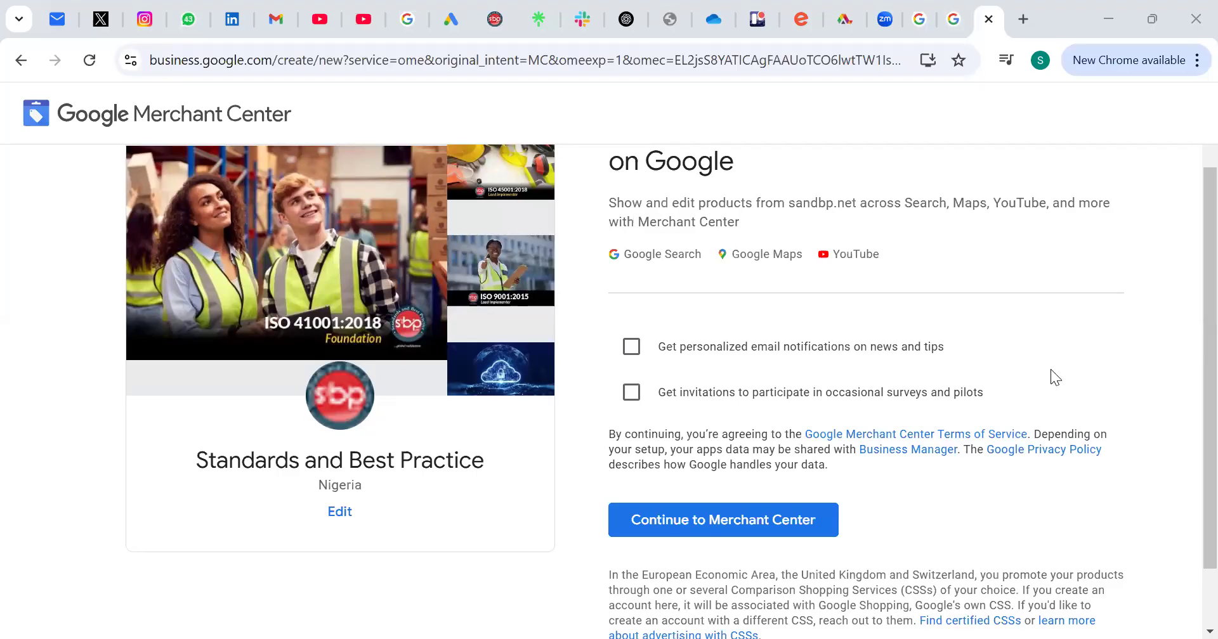
{"action": "scroll", "coordinate": [1050, 369], "scroll_direction": "up", "scroll_amount": 1}
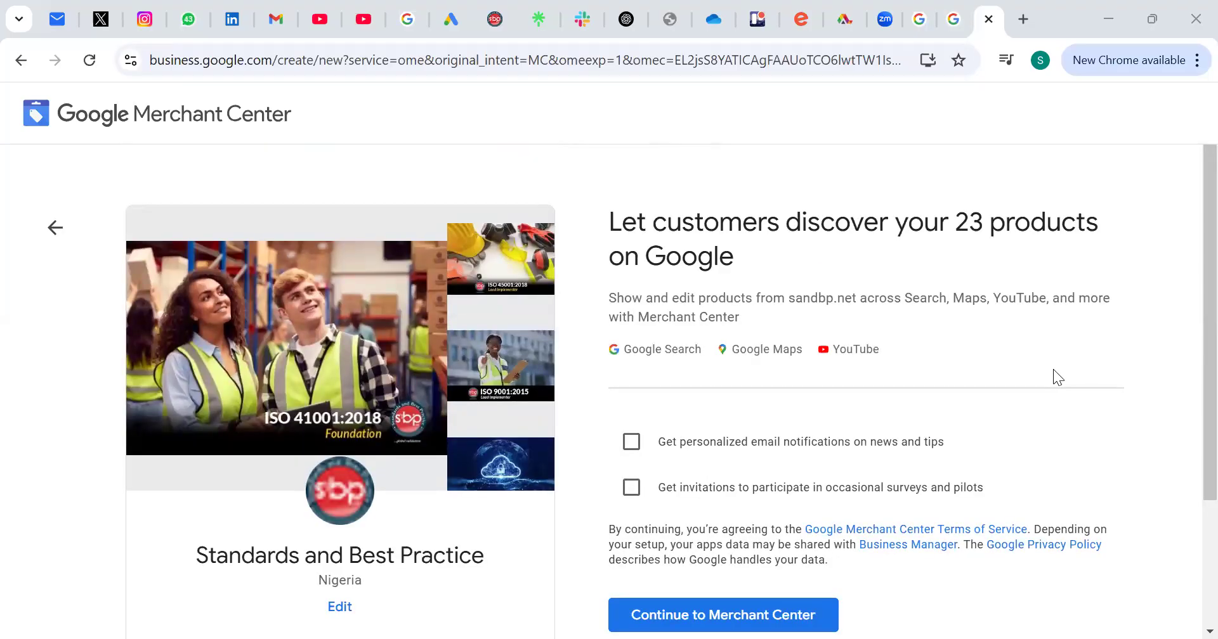
{"action": "scroll", "coordinate": [1053, 377], "scroll_direction": "down", "scroll_amount": 2}
{"action": "scroll", "coordinate": [1061, 384], "scroll_direction": "up", "scroll_amount": 1}
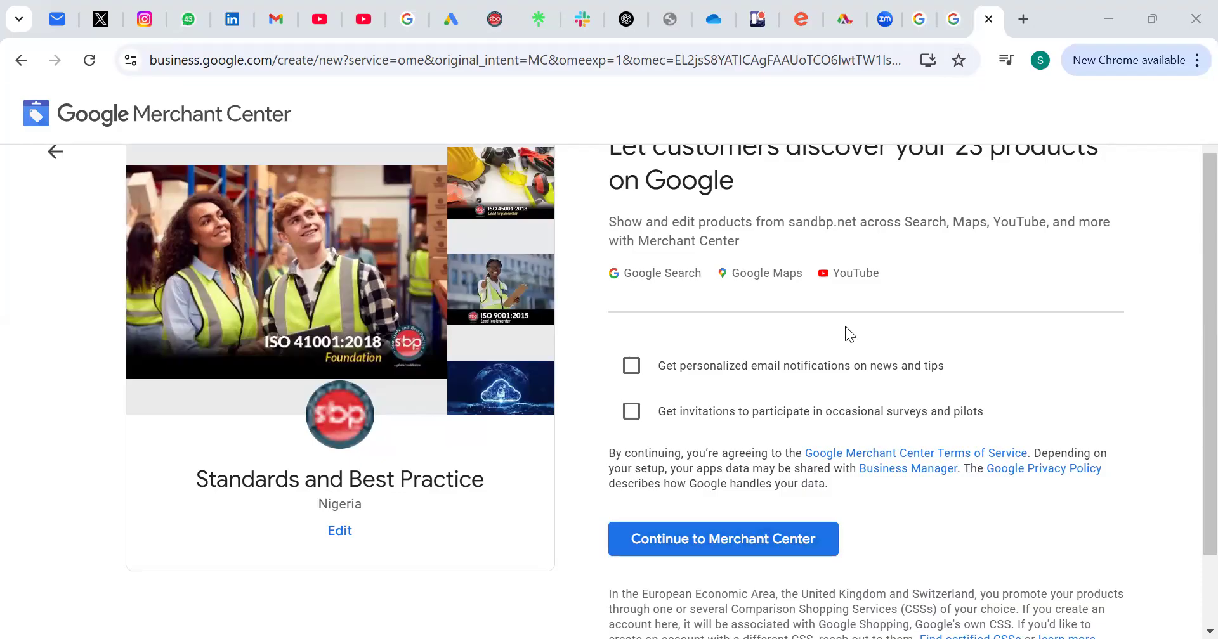
{"action": "scroll", "coordinate": [759, 383], "scroll_direction": "down", "scroll_amount": 1}
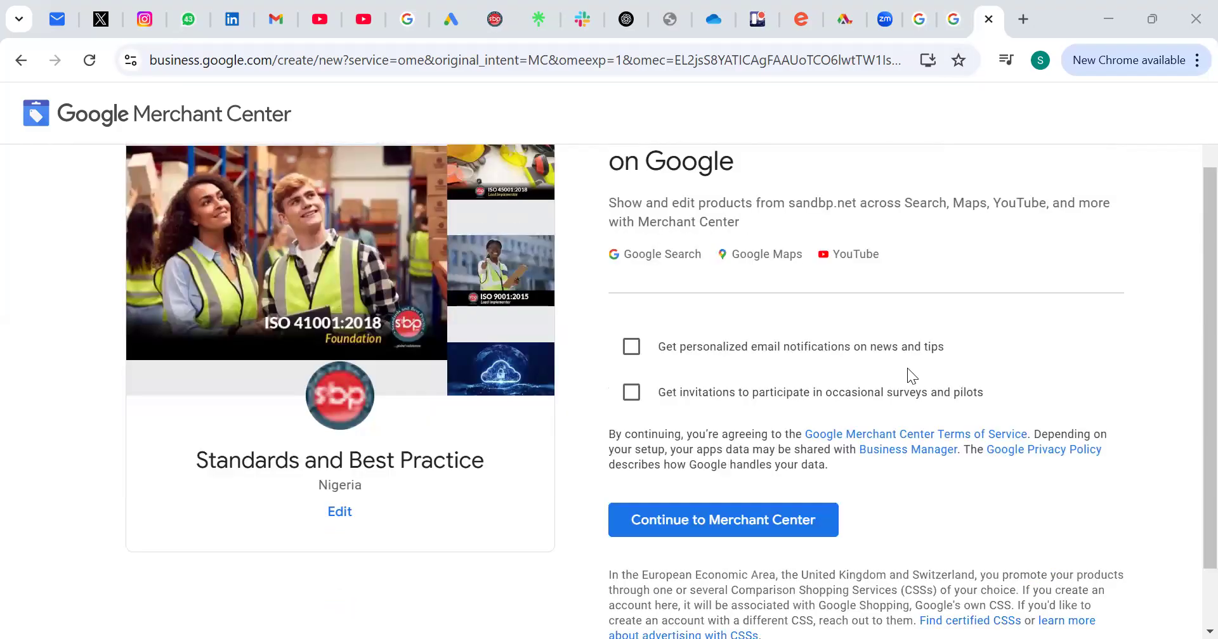
{"action": "left_click", "coordinate": [632, 348]}
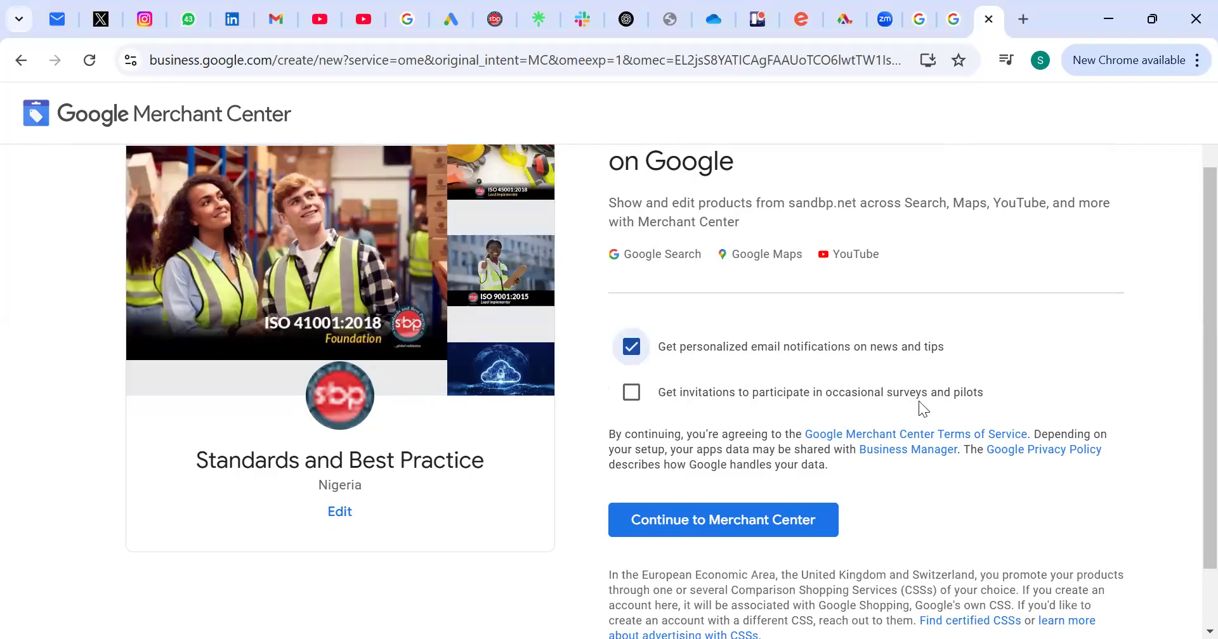
{"action": "left_click", "coordinate": [621, 396]}
{"action": "scroll", "coordinate": [668, 443], "scroll_direction": "down", "scroll_amount": 1}
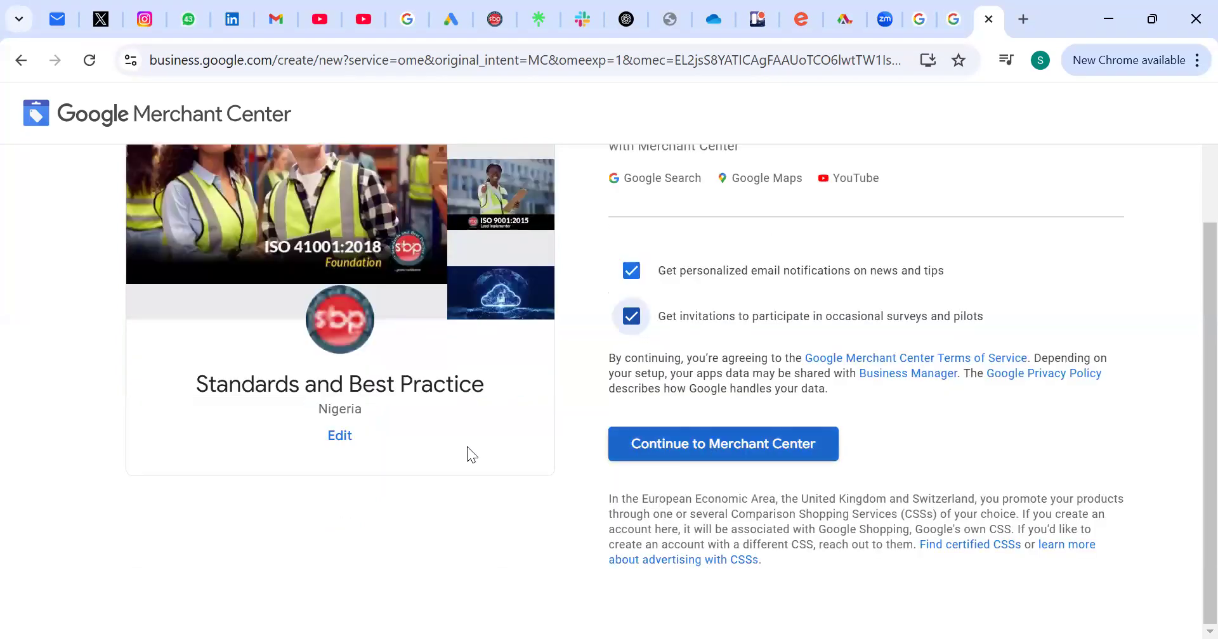
Step: Check the editable business name and registered country, keep Nigeria as the country, and continue to Merchant Center
{"action": "left_click", "coordinate": [340, 436]}
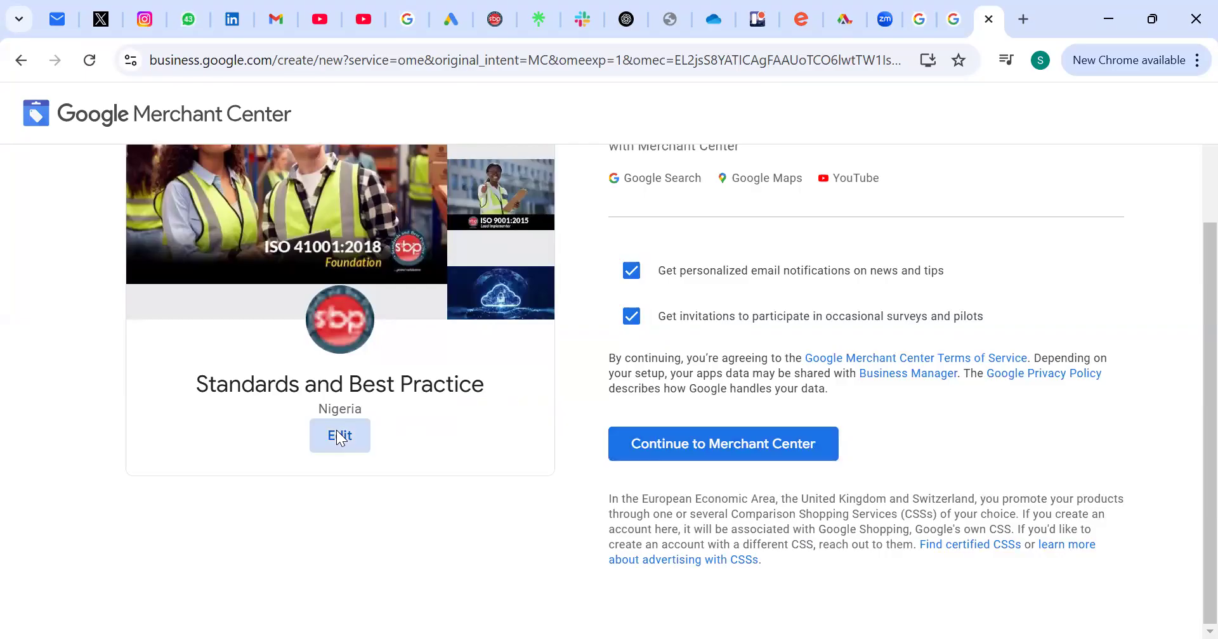
{"action": "left_click", "coordinate": [339, 436]}
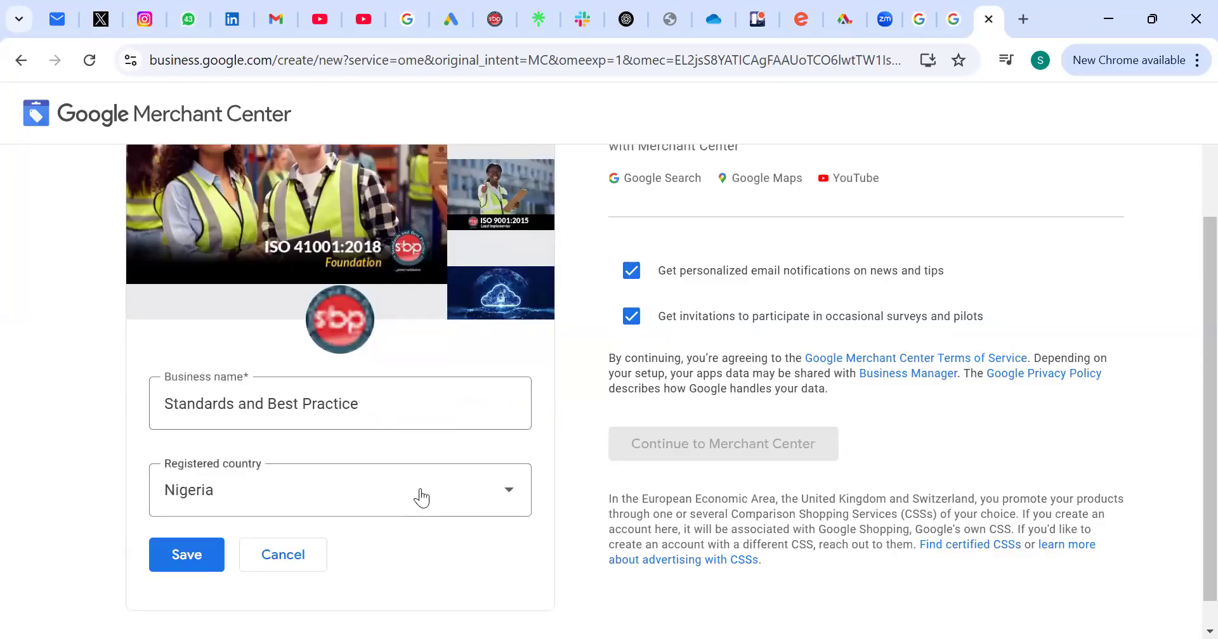
{"action": "left_click", "coordinate": [420, 498]}
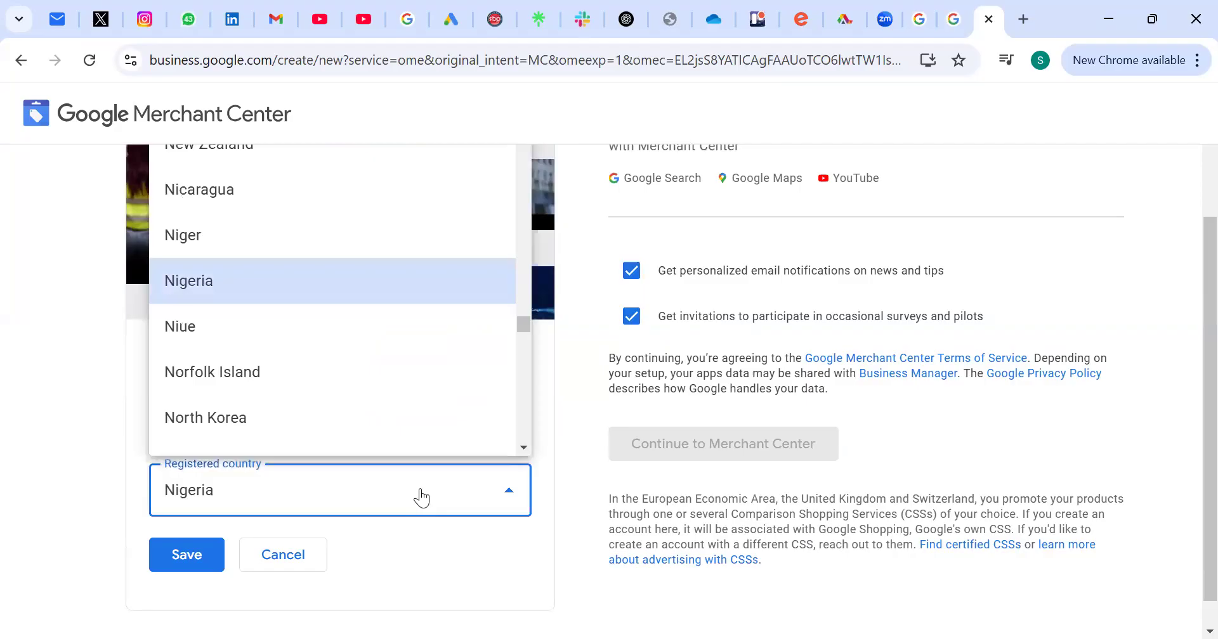
{"action": "left_click", "coordinate": [395, 523]}
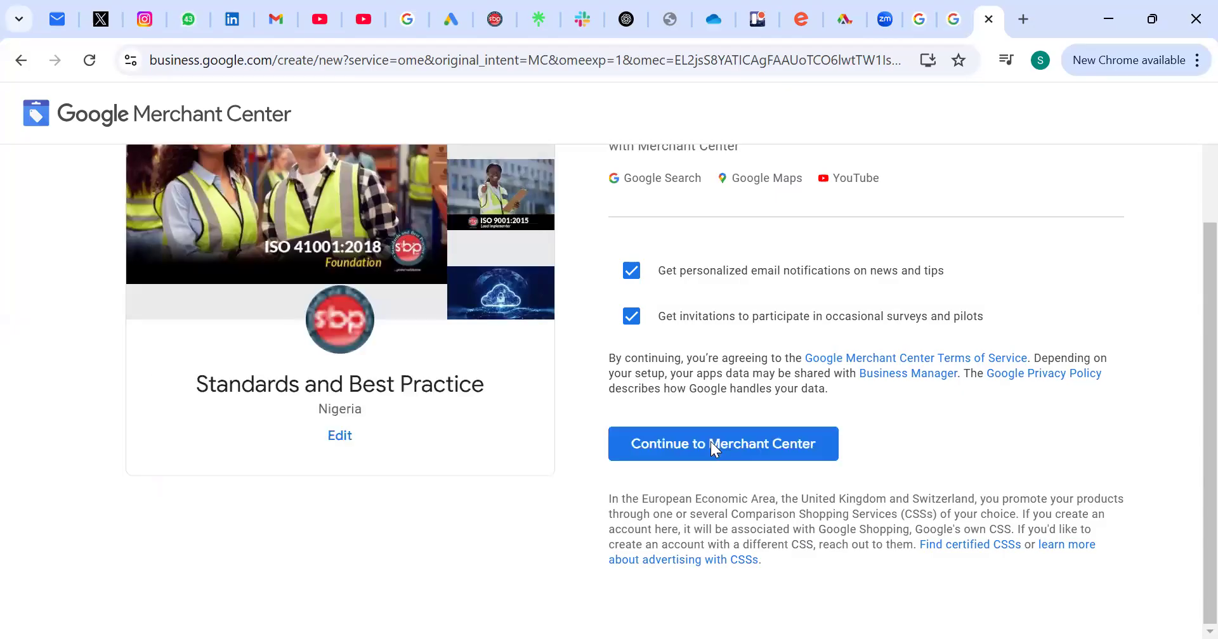
{"action": "left_click", "coordinate": [710, 441]}
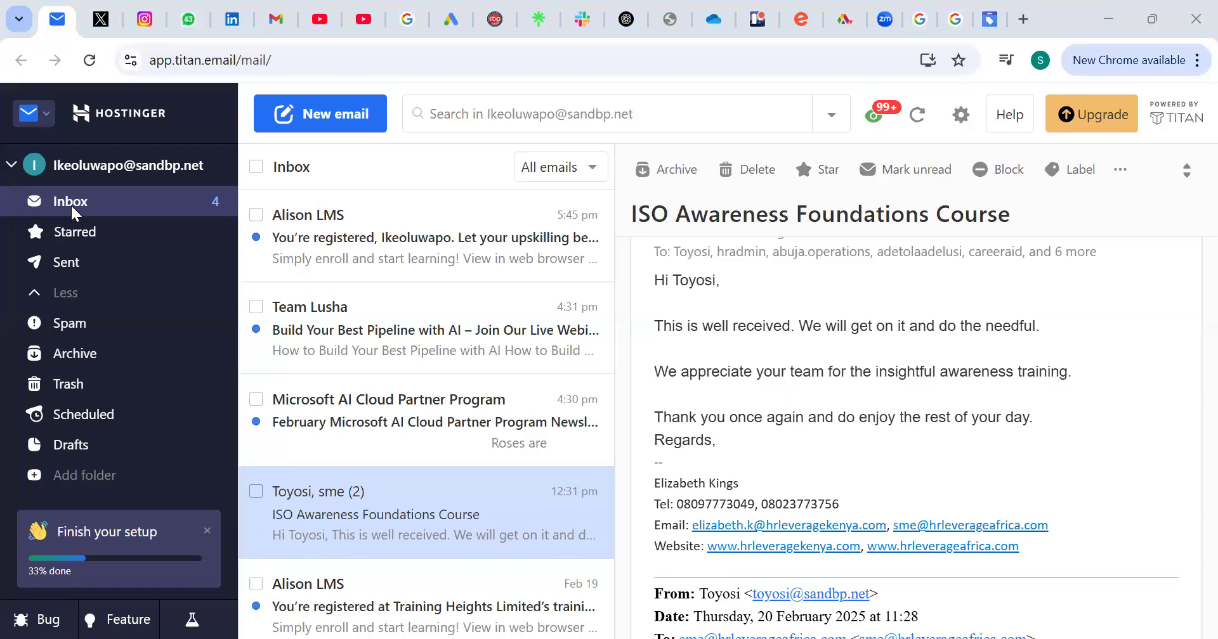
Step: Switch from the mailbox to the open Google Ads overview page
{"action": "key", "text": "ctrl+shift+a"}
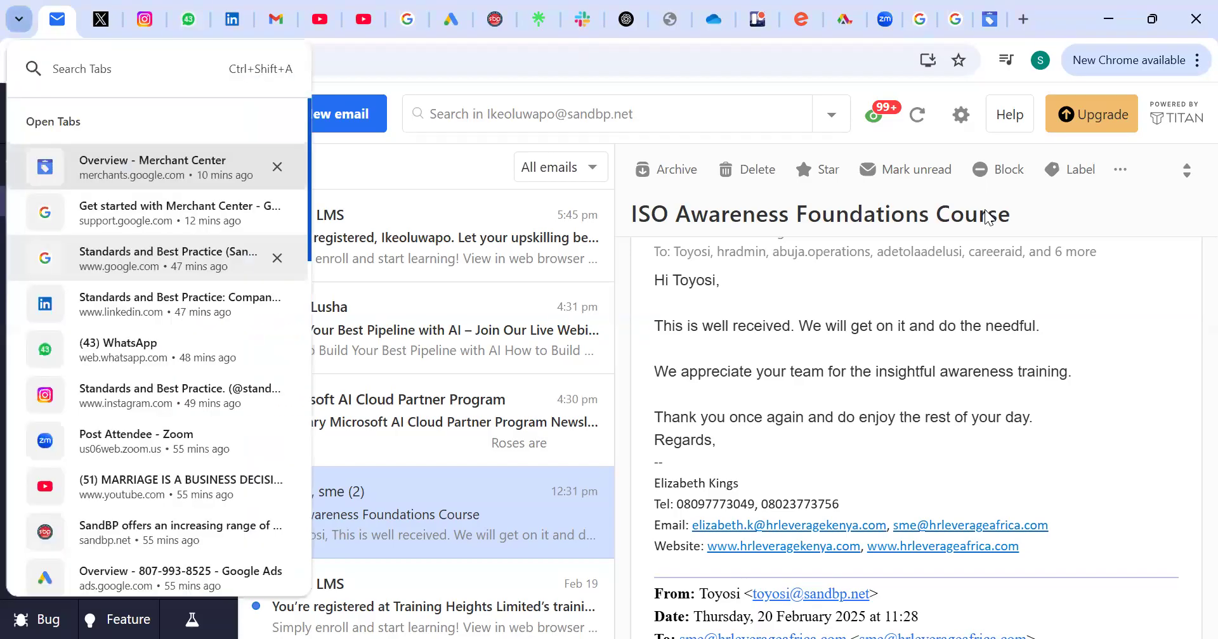
{"action": "key", "text": "Down"}
{"action": "key", "text": "Down"}
{"action": "key", "text": "Down"}
{"action": "key", "text": "Down"}
{"action": "key", "text": "Down"}
{"action": "key", "text": "Down"}
{"action": "key", "text": "Down"}
{"action": "key", "text": "Down"}
{"action": "key", "text": "Down"}
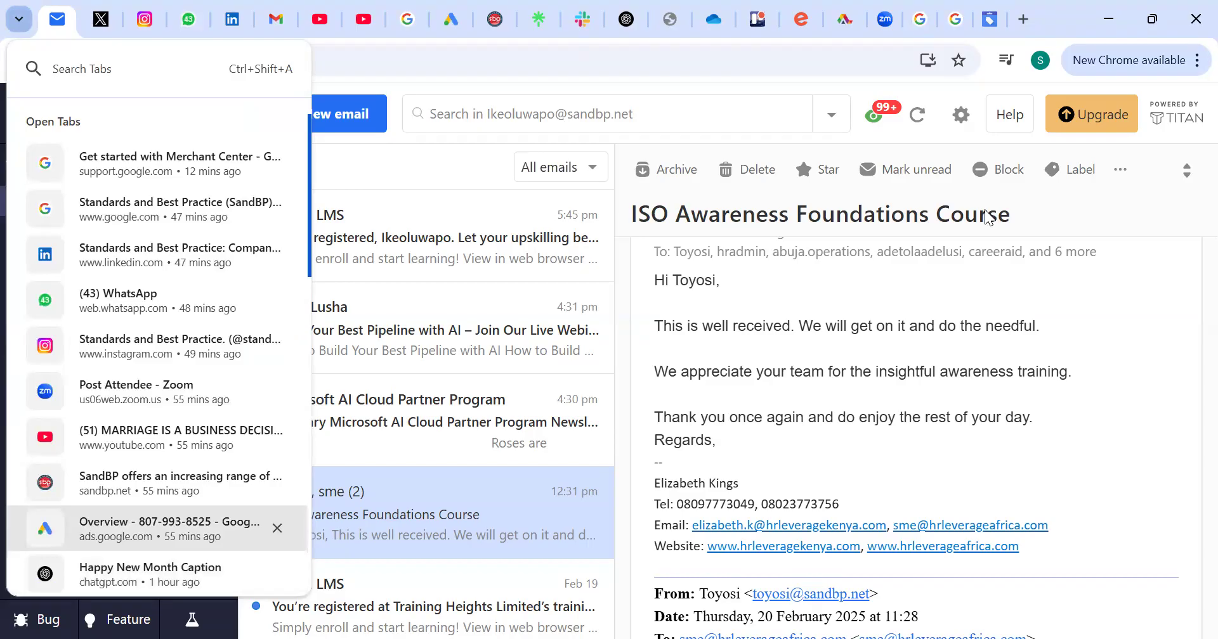
{"action": "key", "text": "Return"}
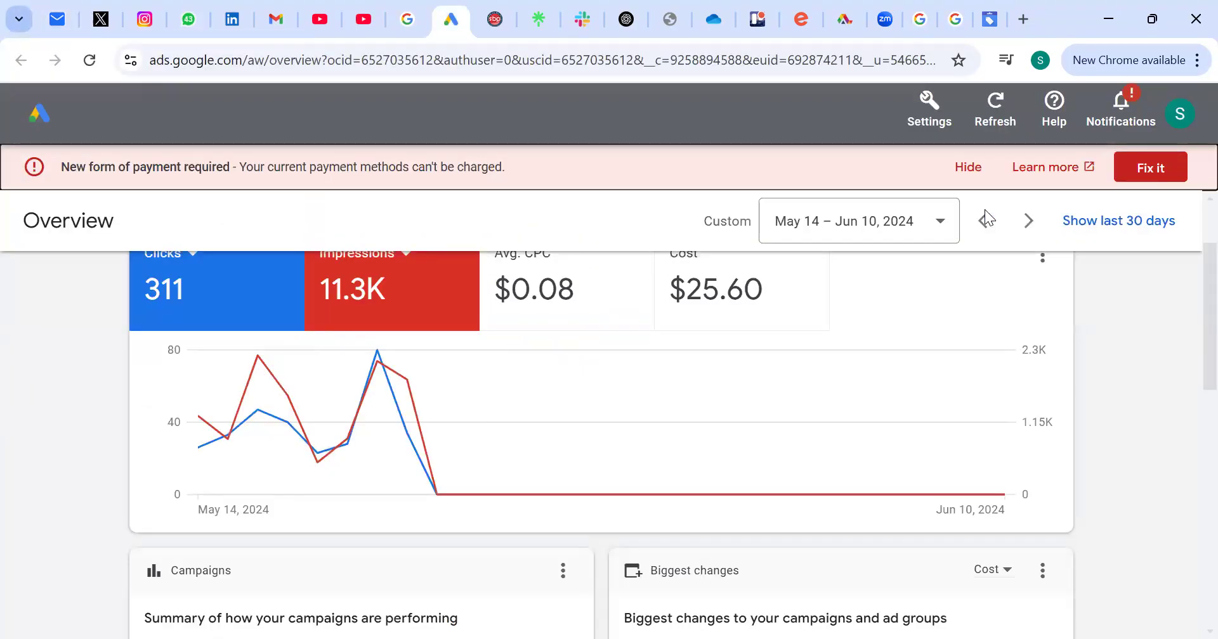
Step: Switch to the open Merchant Center overview page
{"action": "key", "text": "ctrl+shift+a"}
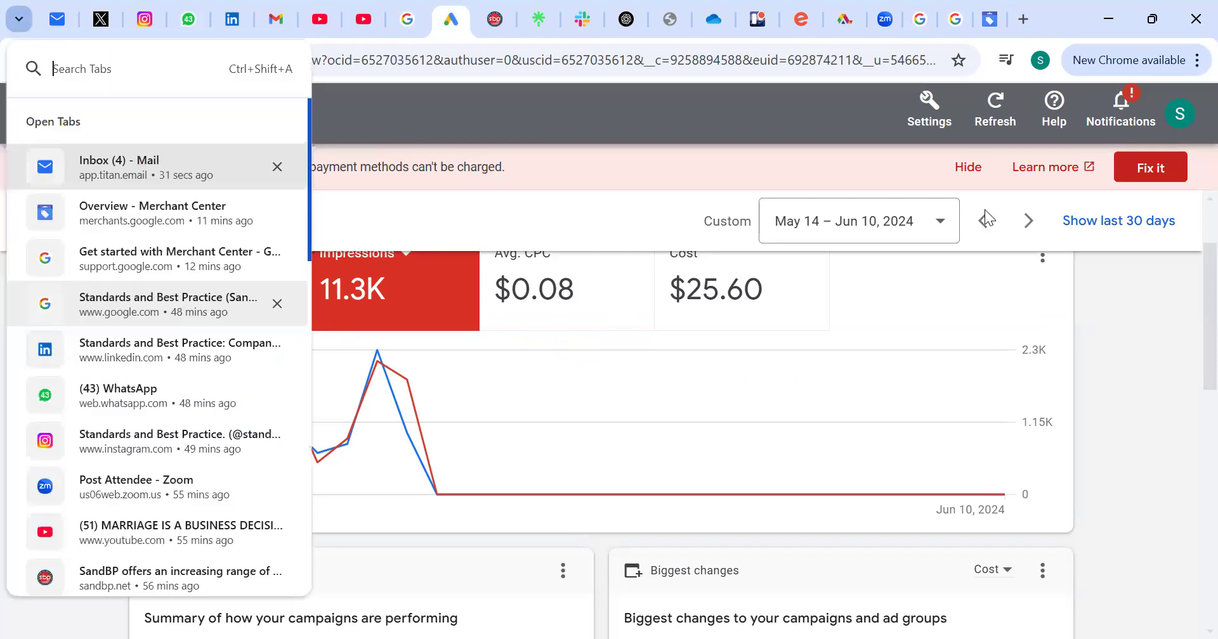
{"action": "key", "text": "Up"}
{"action": "key", "text": "Up"}
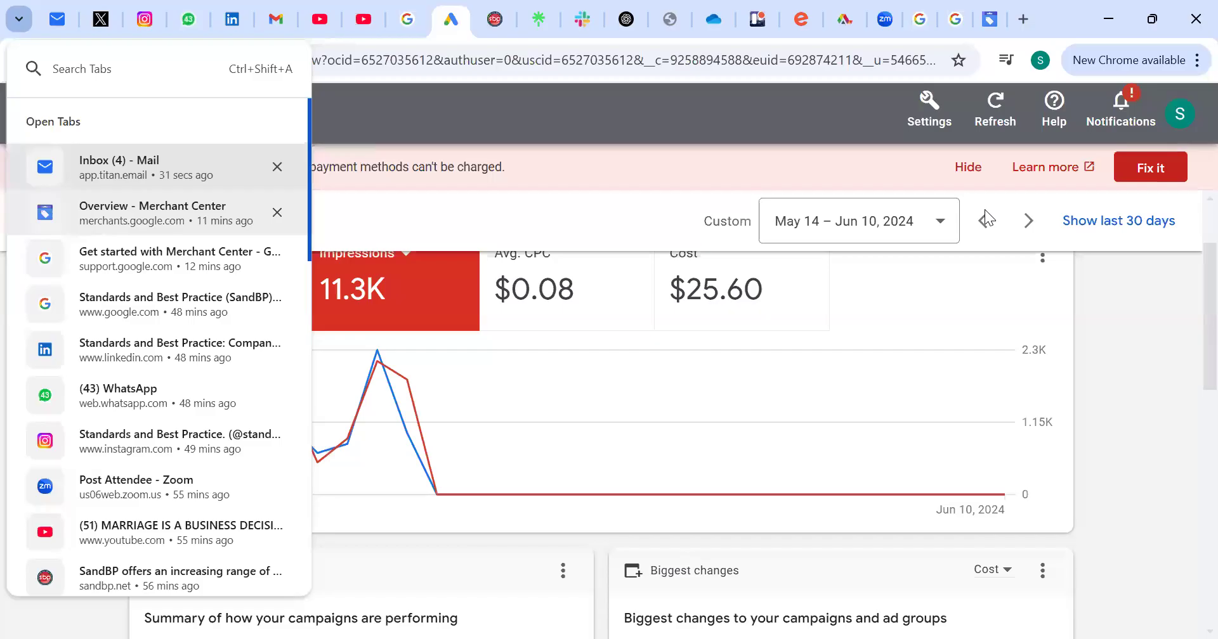
{"action": "key", "text": "Return"}
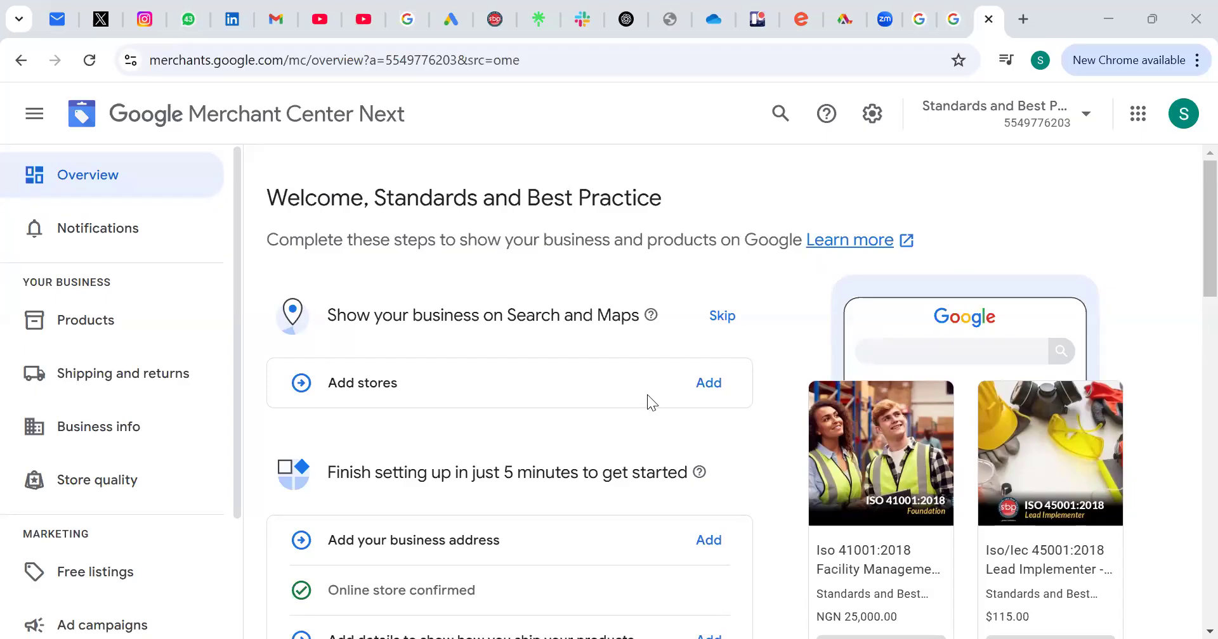
Step: Open the account's product list and start adding a product source
{"action": "scroll", "coordinate": [647, 394], "scroll_direction": "down", "scroll_amount": 3}
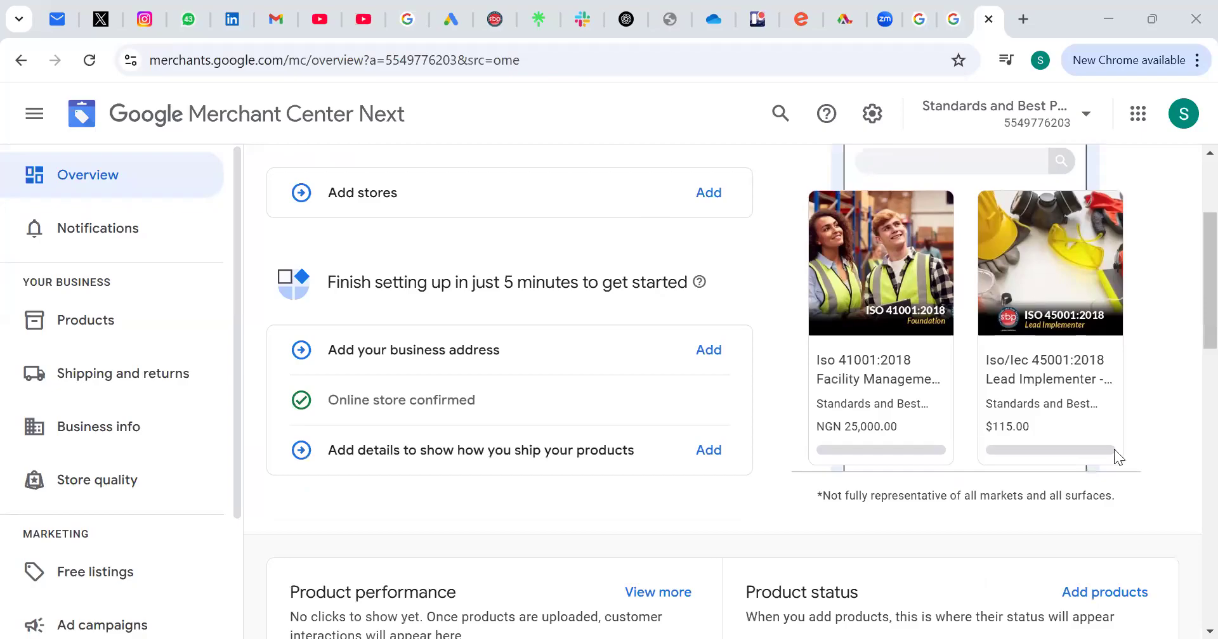
{"action": "scroll", "coordinate": [915, 421], "scroll_direction": "down", "scroll_amount": 2}
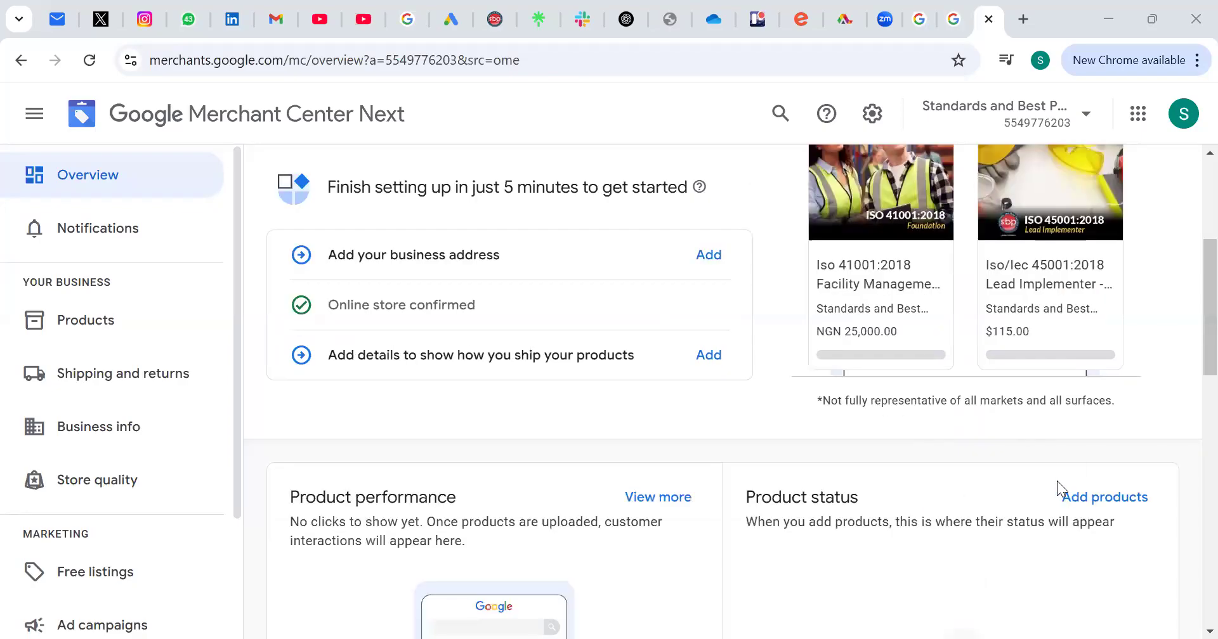
{"action": "scroll", "coordinate": [1055, 457], "scroll_direction": "up", "scroll_amount": 3}
{"action": "scroll", "coordinate": [913, 356], "scroll_direction": "down", "scroll_amount": 2}
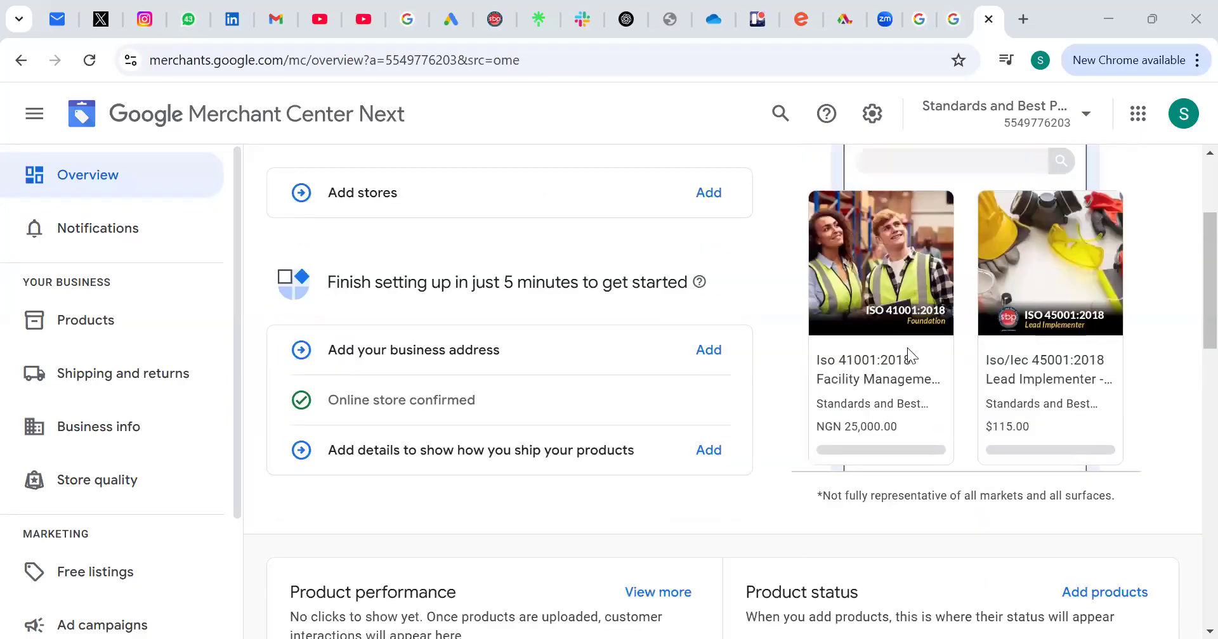
{"action": "scroll", "coordinate": [813, 462], "scroll_direction": "up", "scroll_amount": 2}
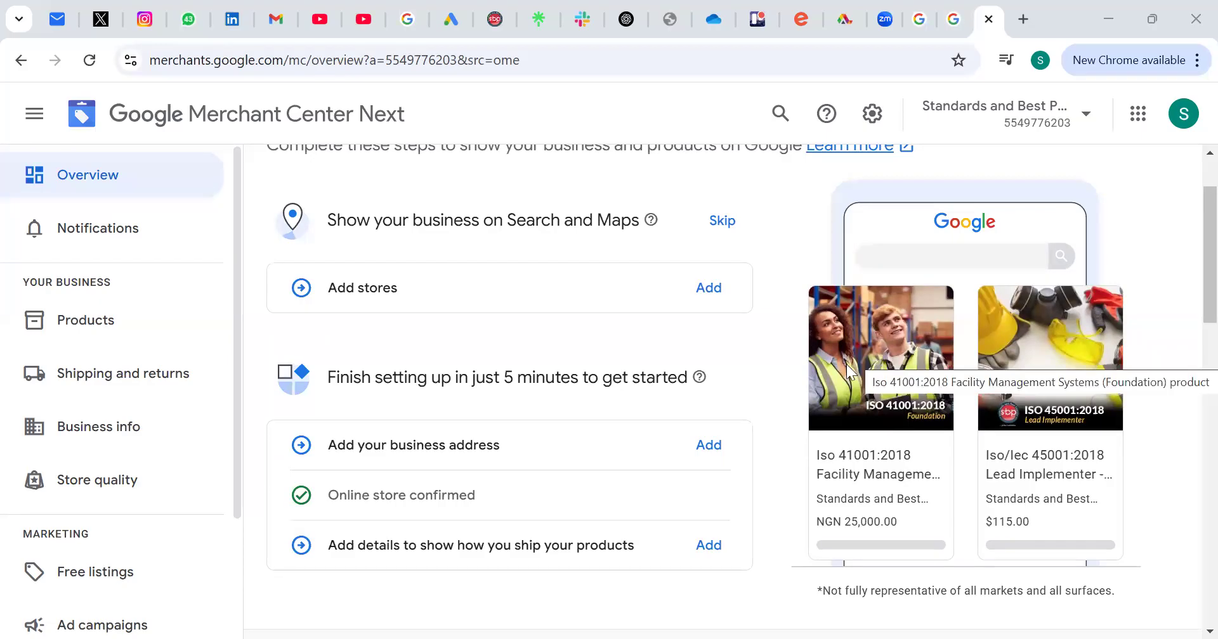
{"action": "left_click", "coordinate": [86, 321]}
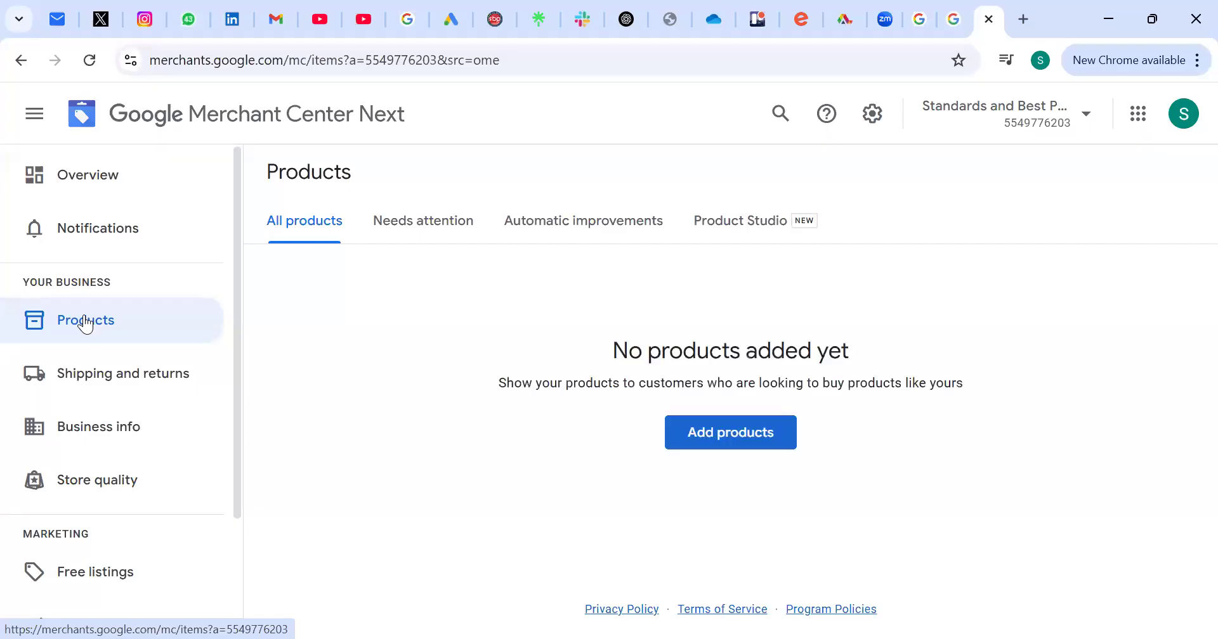
{"action": "scroll", "coordinate": [695, 463], "scroll_direction": "down", "scroll_amount": 3}
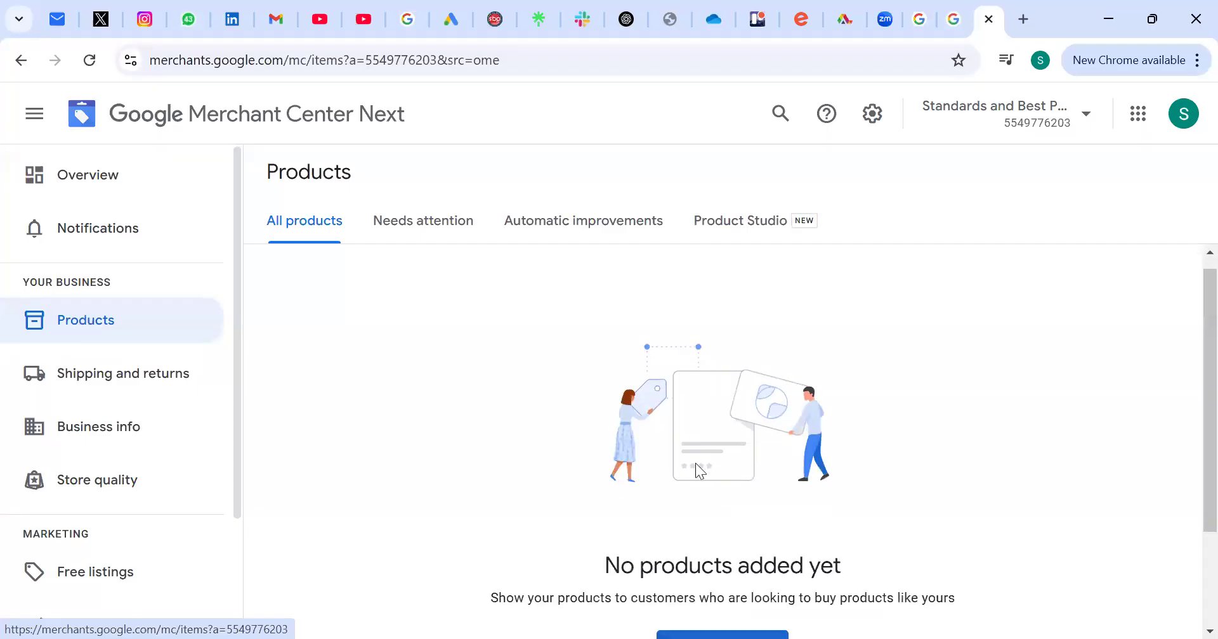
{"action": "left_click", "coordinate": [695, 463]}
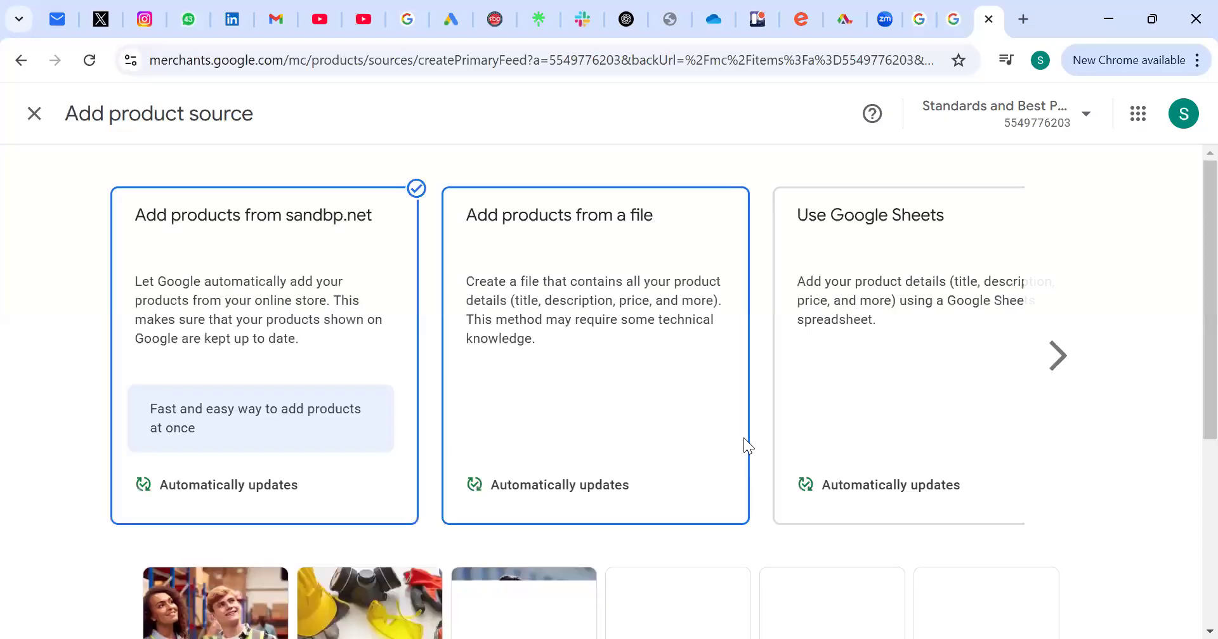
Step: Review the source options and found products, keep adding products from sandbp.net, and continue to create the source
{"action": "scroll", "coordinate": [404, 345], "scroll_direction": "down", "scroll_amount": 5}
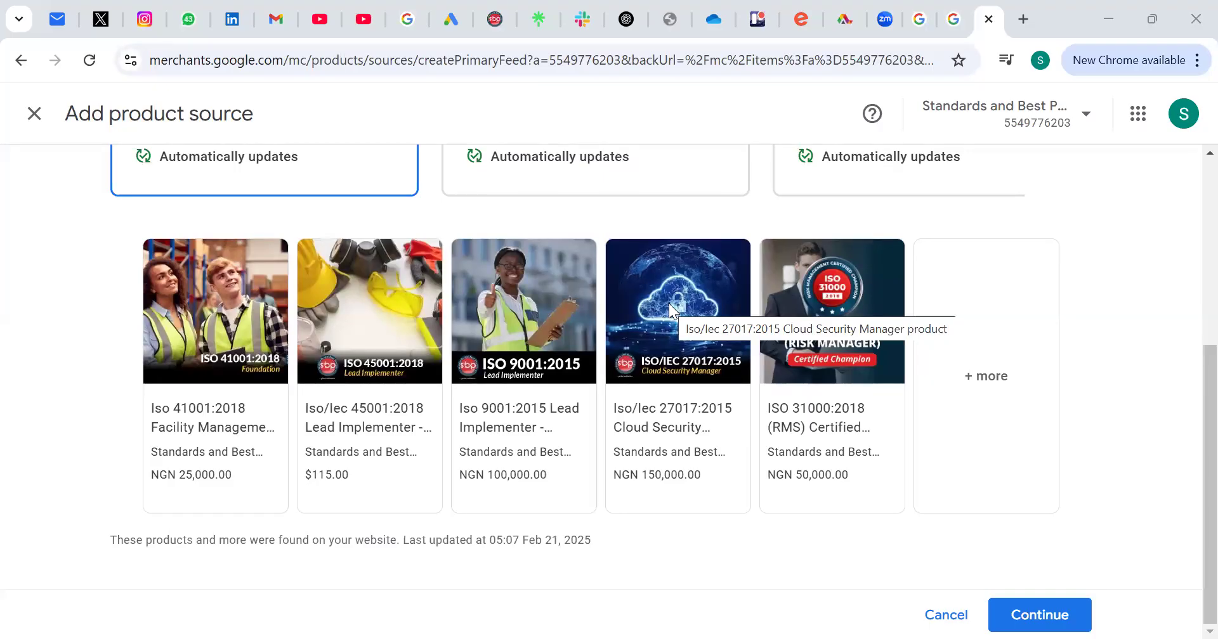
{"action": "scroll", "coordinate": [669, 303], "scroll_direction": "up", "scroll_amount": 5}
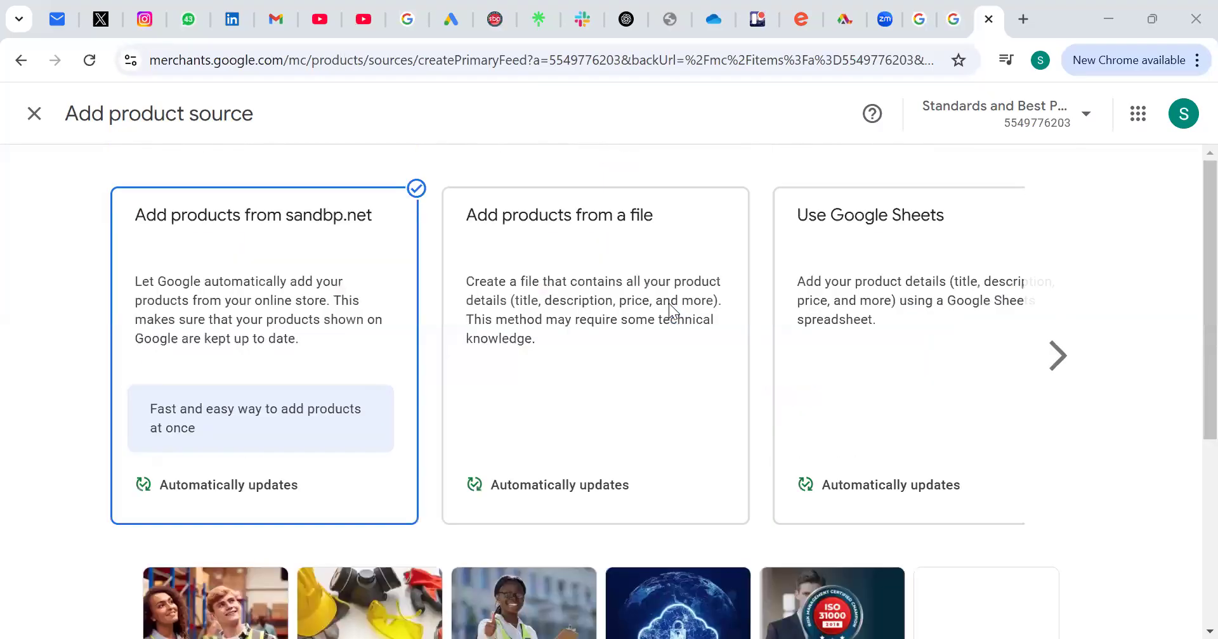
{"action": "scroll", "coordinate": [669, 303], "scroll_direction": "down", "scroll_amount": 5}
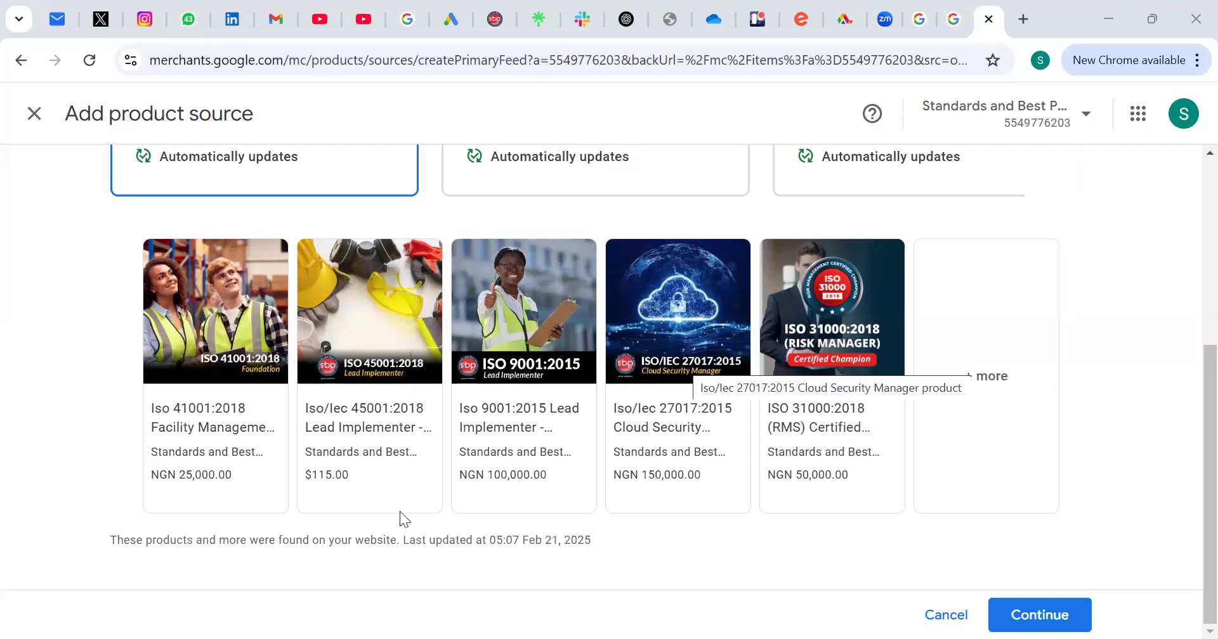
{"action": "scroll", "coordinate": [577, 386], "scroll_direction": "up", "scroll_amount": 3}
{"action": "scroll", "coordinate": [551, 393], "scroll_direction": "down", "scroll_amount": 3}
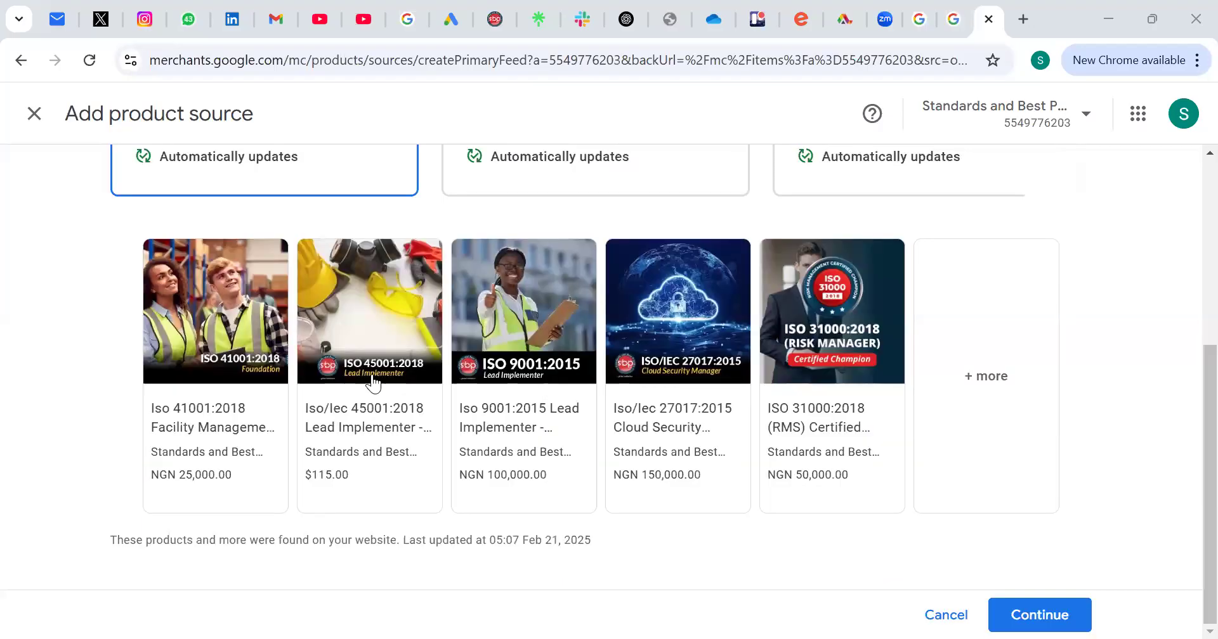
{"action": "scroll", "coordinate": [354, 297], "scroll_direction": "up", "scroll_amount": 5}
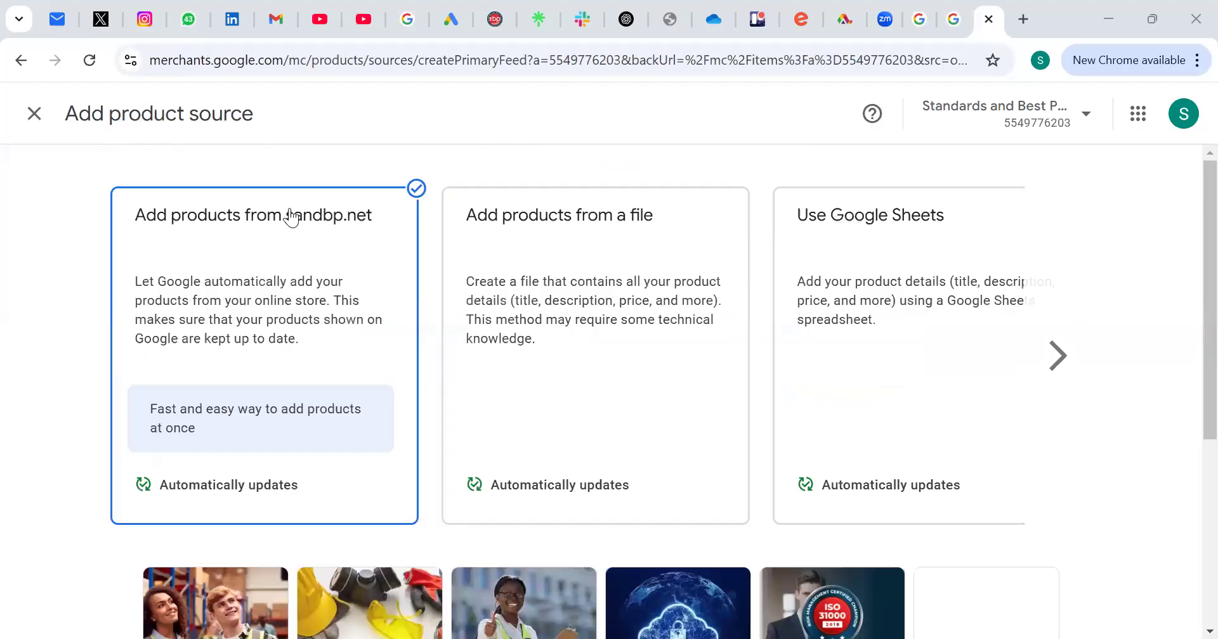
{"action": "left_click", "coordinate": [742, 379]}
{"action": "left_click", "coordinate": [776, 390]}
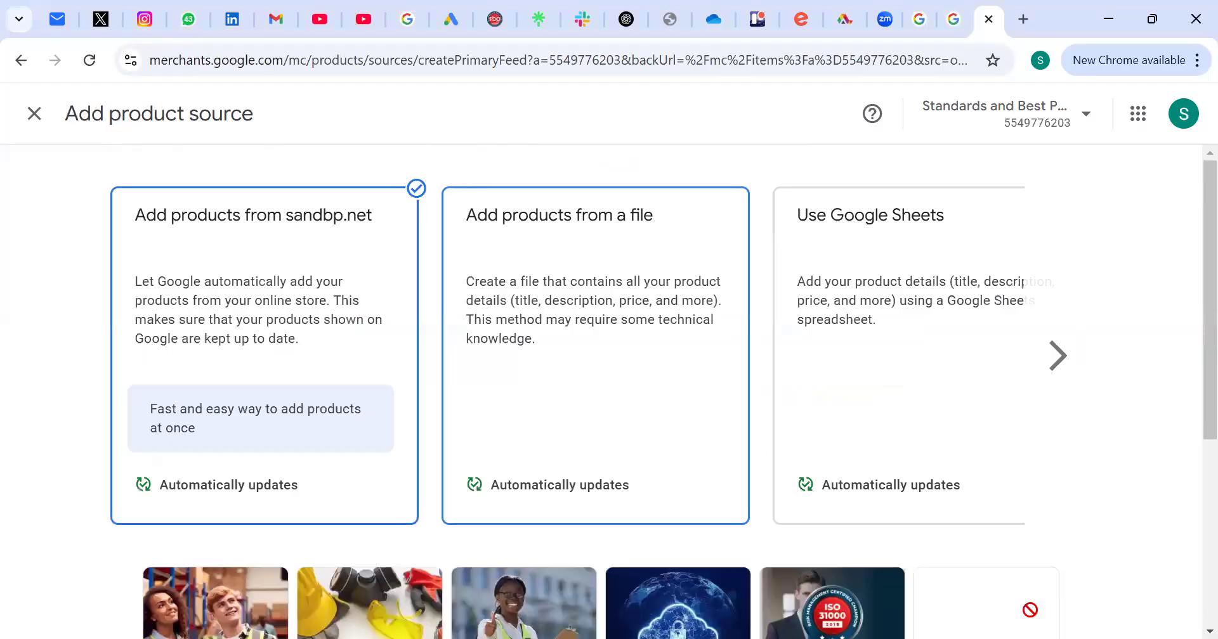
{"action": "scroll", "coordinate": [1028, 609], "scroll_direction": "down", "scroll_amount": 5}
{"action": "left_click", "coordinate": [1028, 612]}
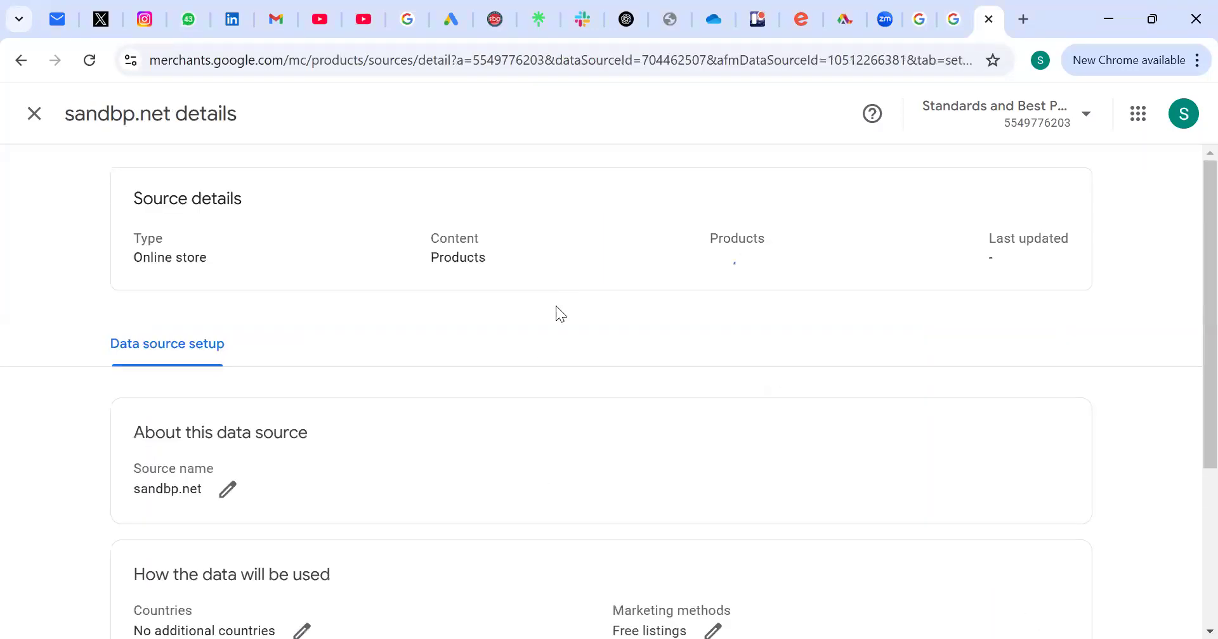
Step: Check the sandbp.net source's marketing methods and set its countries to Nigeria, Algeria, Angola and the 91 others available
{"action": "scroll", "coordinate": [229, 270], "scroll_direction": "down", "scroll_amount": 3}
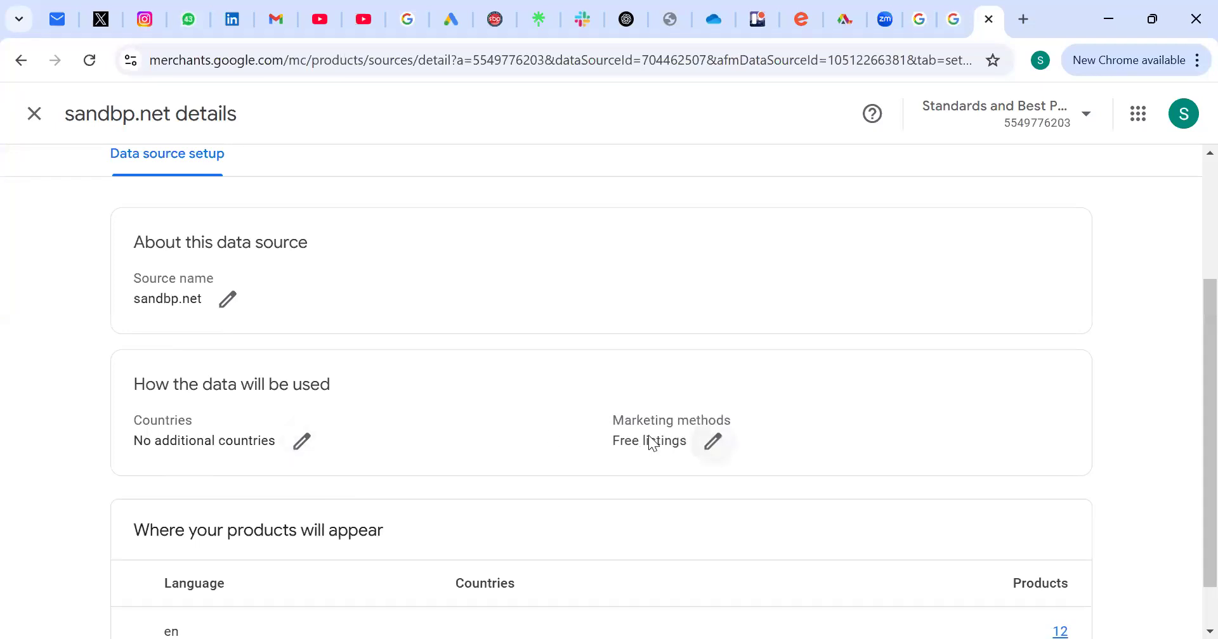
{"action": "scroll", "coordinate": [172, 513], "scroll_direction": "down", "scroll_amount": 1}
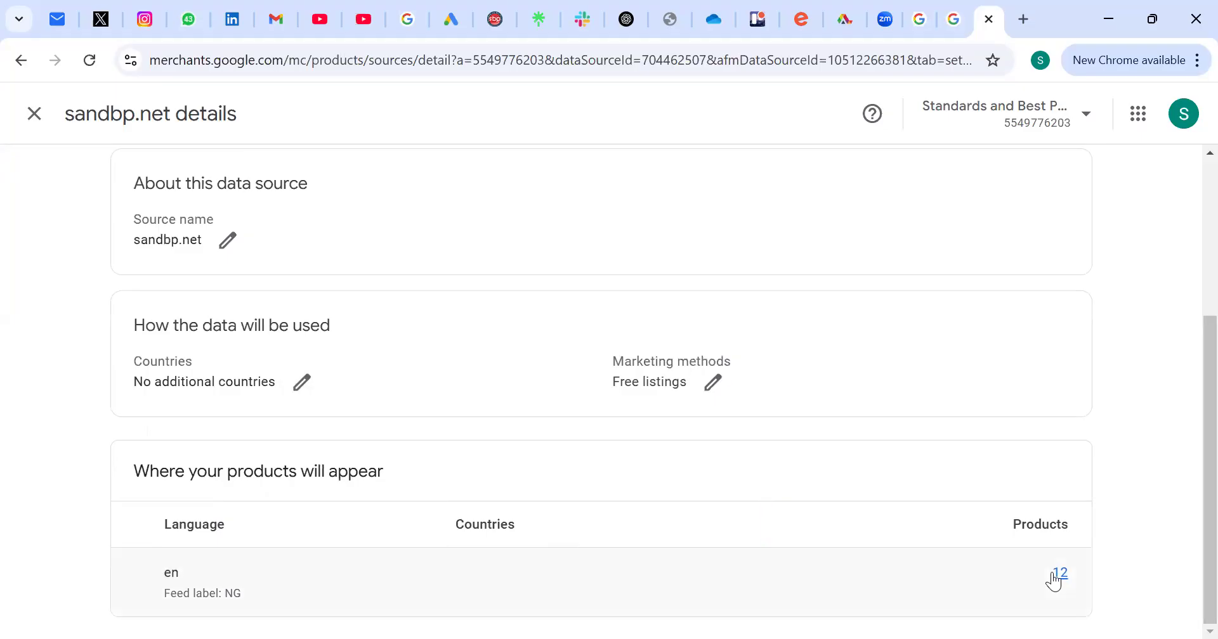
{"action": "left_click", "coordinate": [711, 383]}
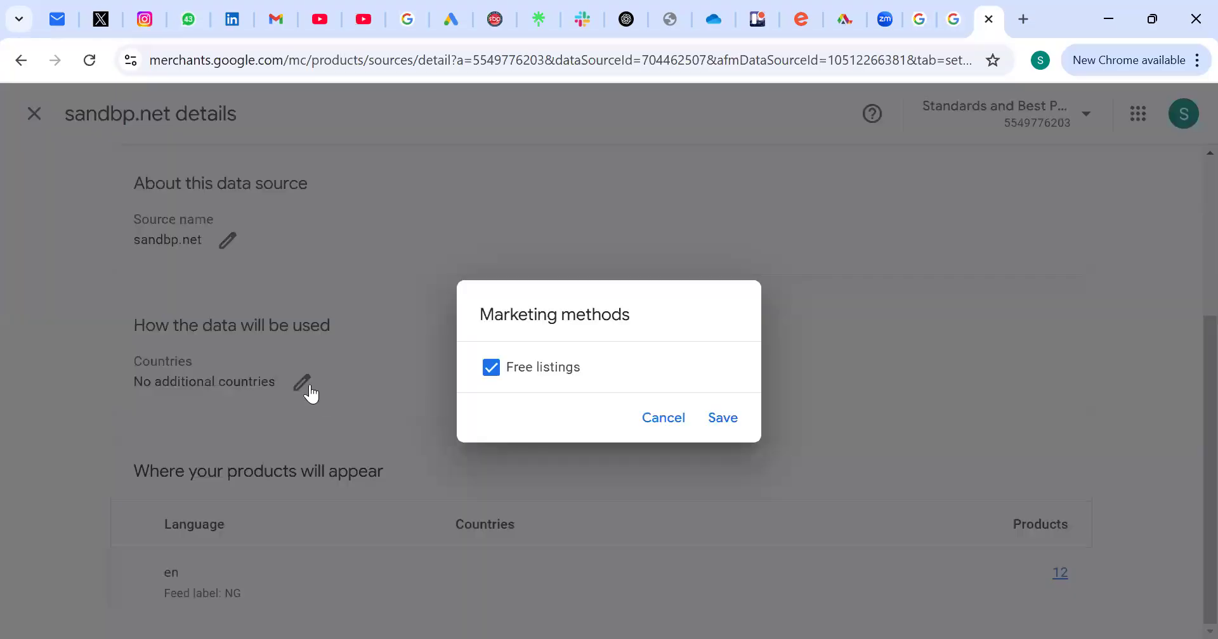
{"action": "left_click", "coordinate": [307, 381]}
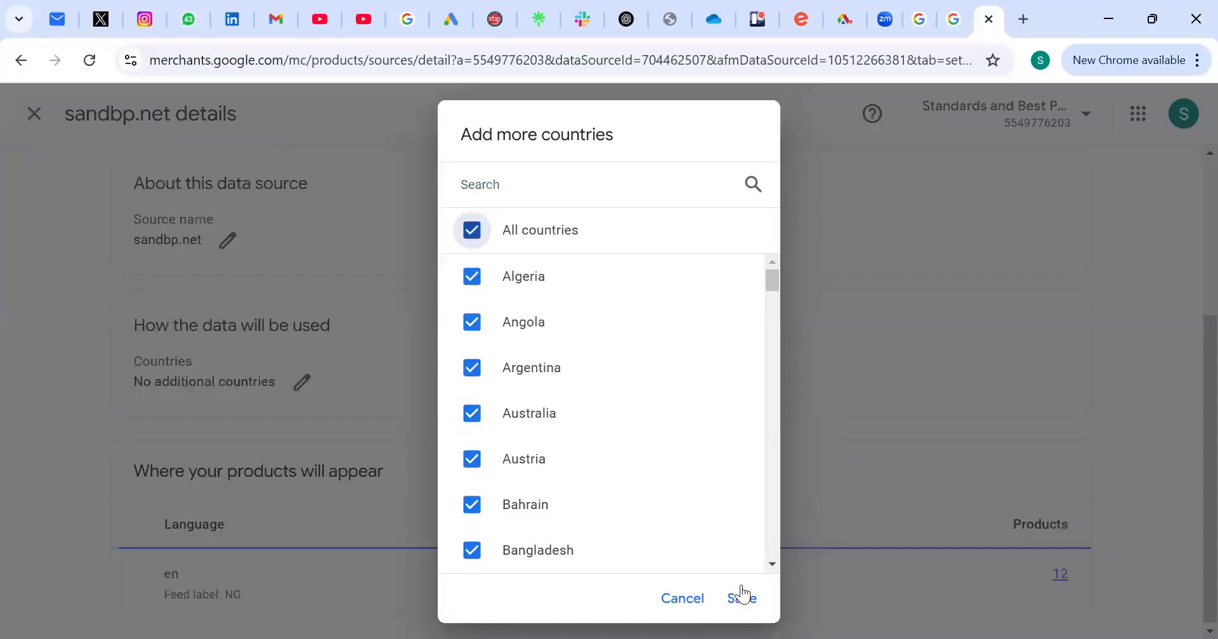
{"action": "left_click", "coordinate": [736, 595]}
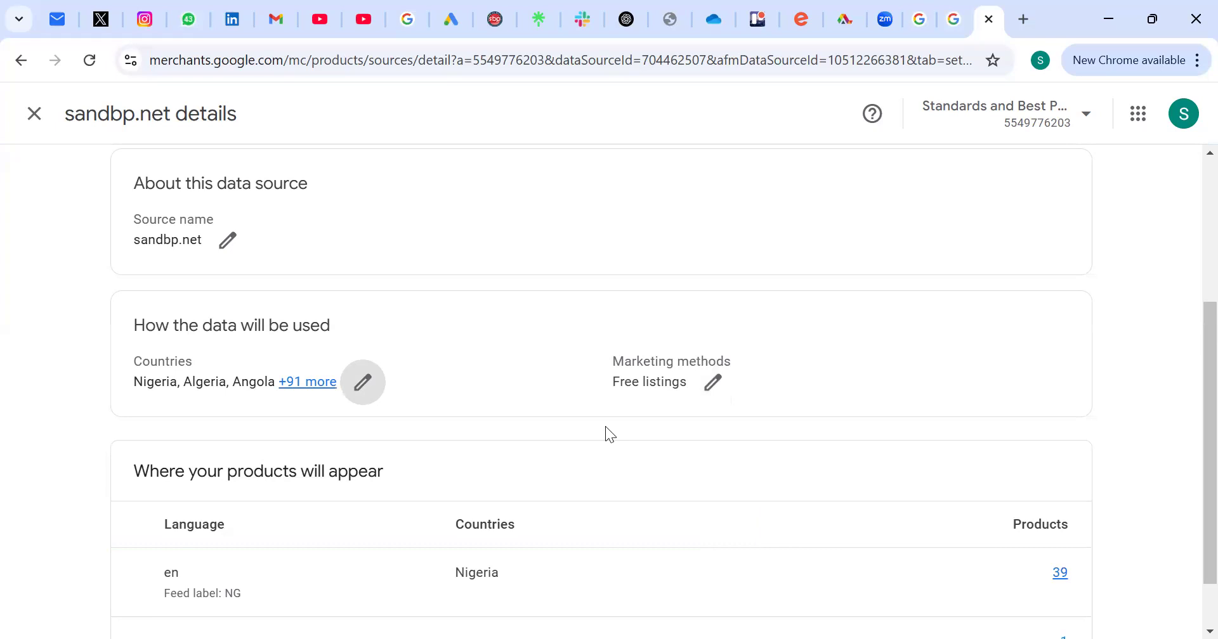
Step: Examine the sandbp.net source's details, country settings and the table of where its products will appear
{"action": "scroll", "coordinate": [605, 426], "scroll_direction": "down", "scroll_amount": 1}
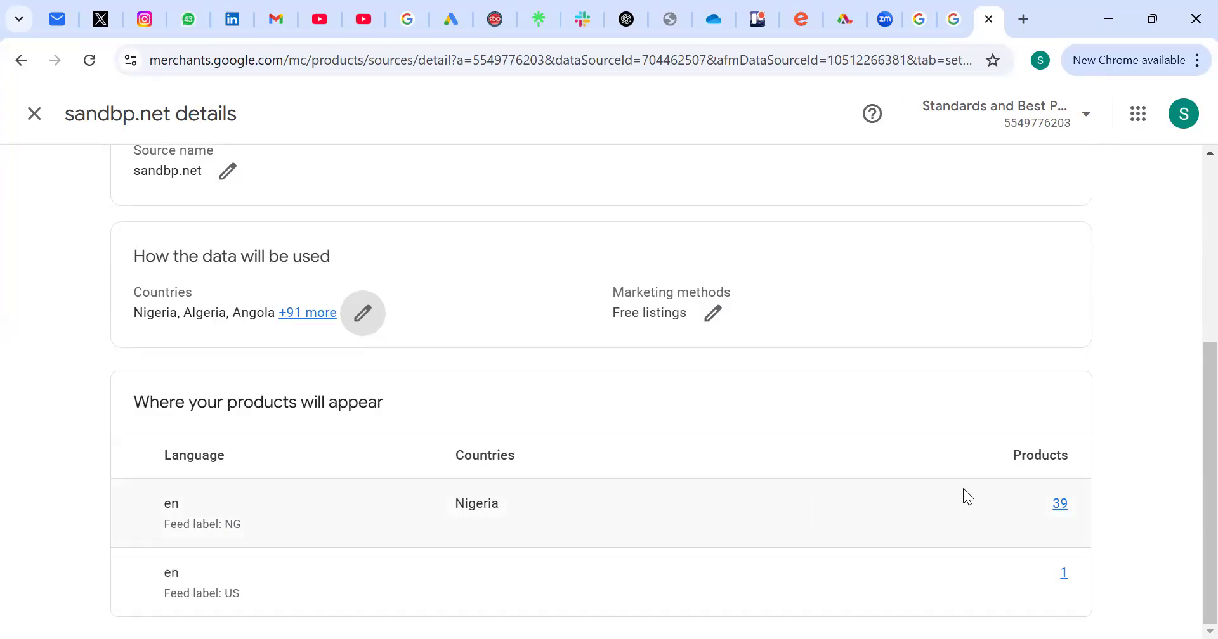
{"action": "scroll", "coordinate": [959, 489], "scroll_direction": "up", "scroll_amount": 4}
{"action": "scroll", "coordinate": [956, 486], "scroll_direction": "up", "scroll_amount": 1}
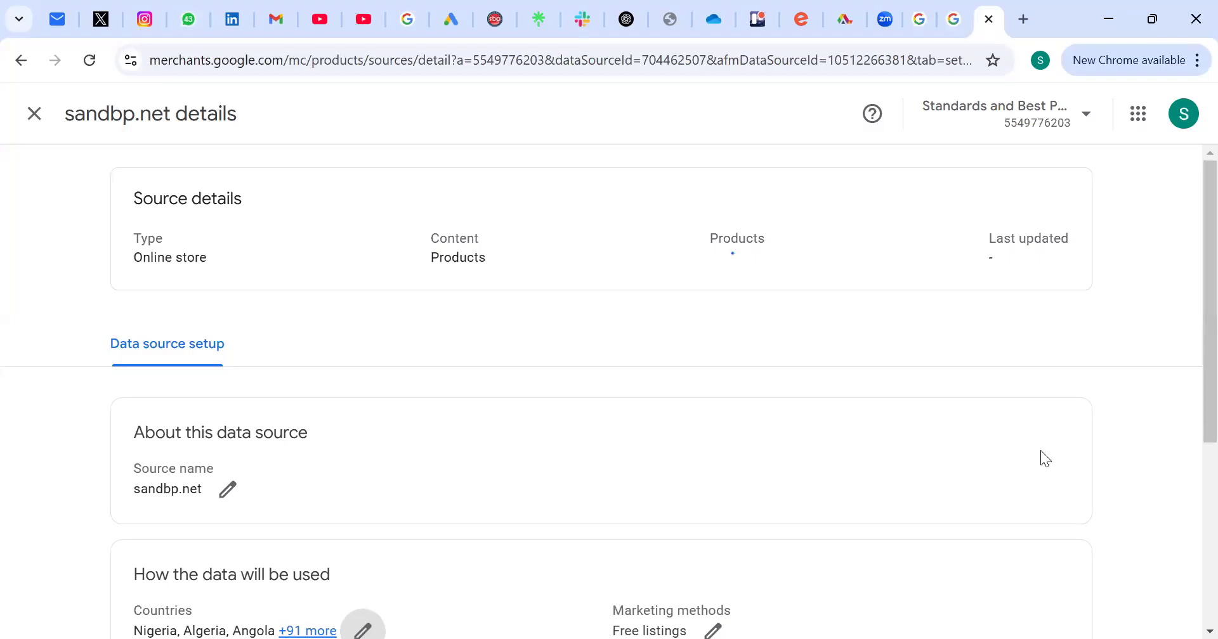
{"action": "scroll", "coordinate": [931, 463], "scroll_direction": "down", "scroll_amount": 5}
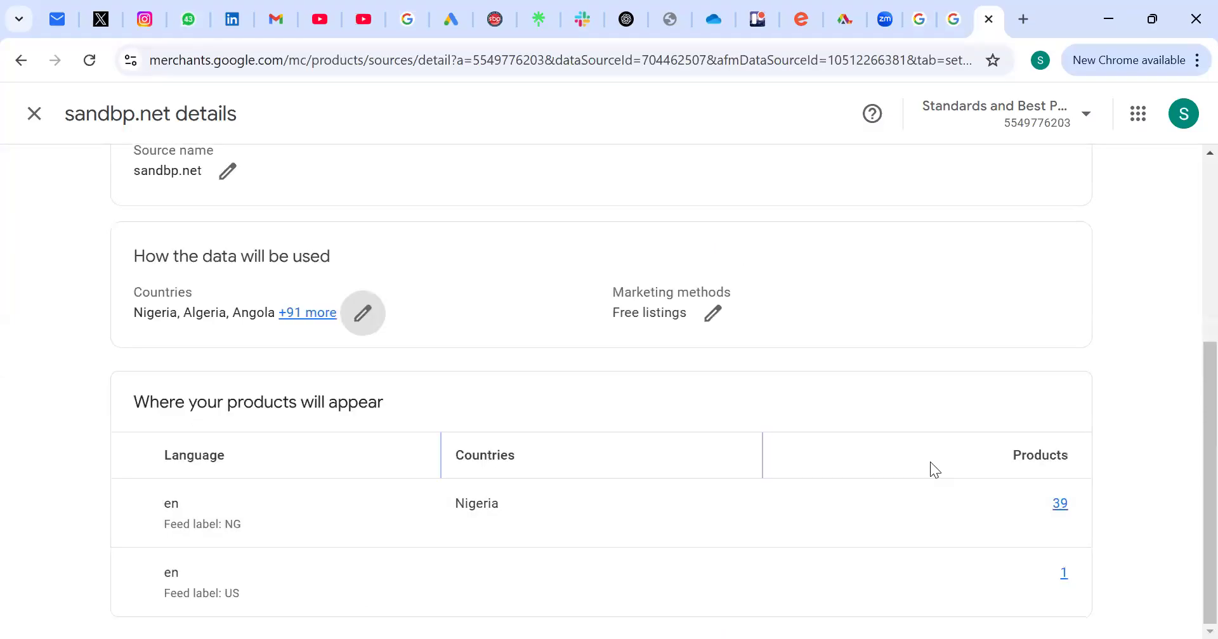
{"action": "scroll", "coordinate": [604, 205], "scroll_direction": "up", "scroll_amount": 3}
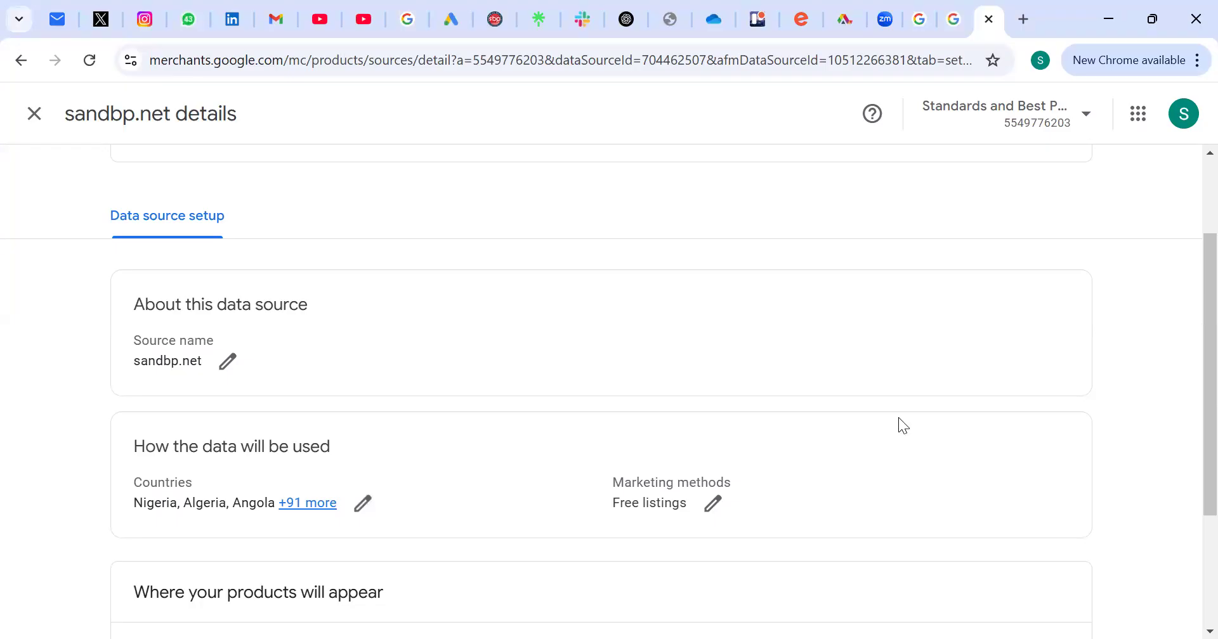
{"action": "scroll", "coordinate": [895, 417], "scroll_direction": "down", "scroll_amount": 3}
{"action": "scroll", "coordinate": [769, 382], "scroll_direction": "up", "scroll_amount": 5}
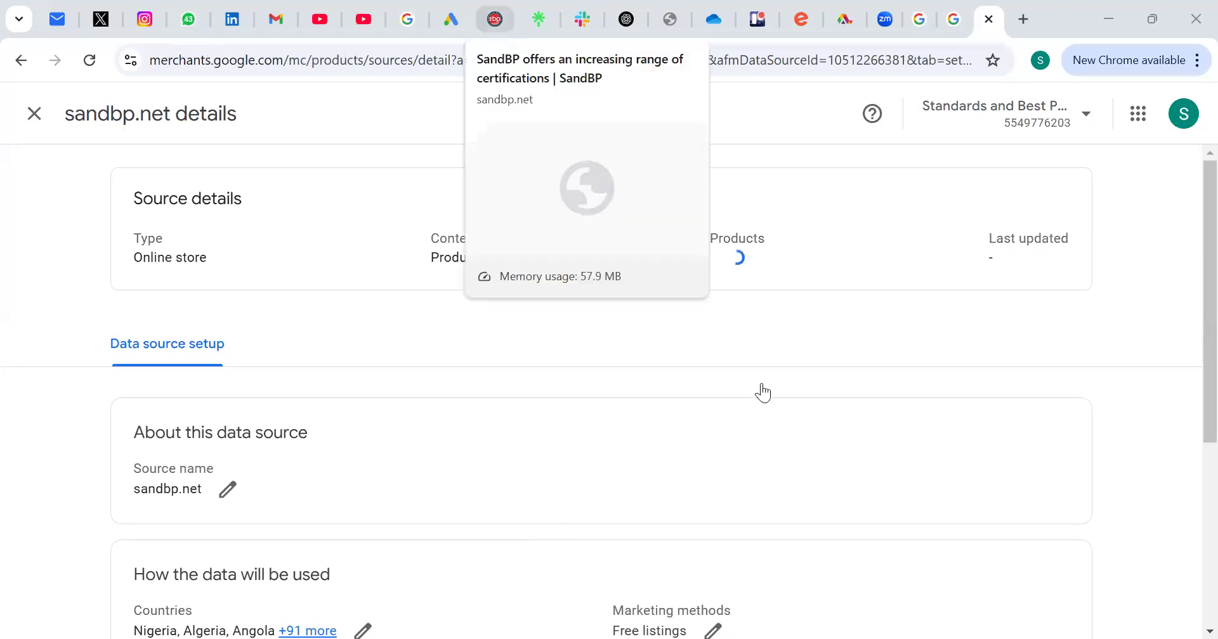
Step: View the ISO/IEC 27032:2023 Cybersecurity Professional page from the SandBP certifications list in a new tab and return to Merchant Center
{"action": "left_click", "coordinate": [495, 19]}
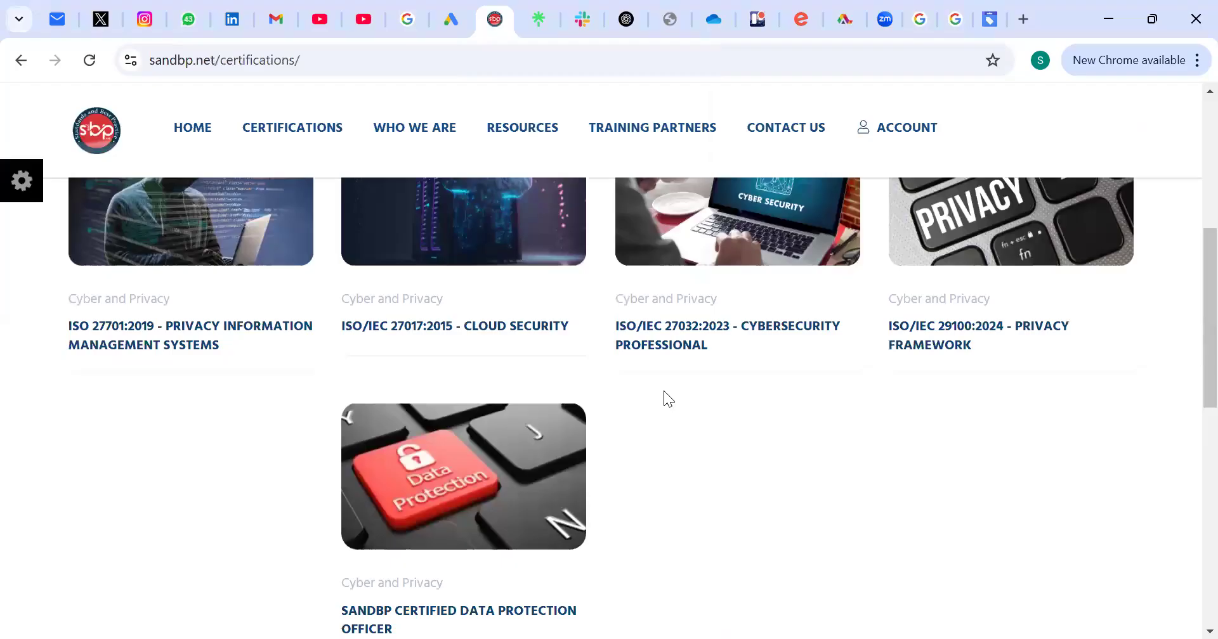
{"action": "scroll", "coordinate": [663, 393], "scroll_direction": "up", "scroll_amount": 1}
{"action": "left_click", "coordinate": [835, 363]}
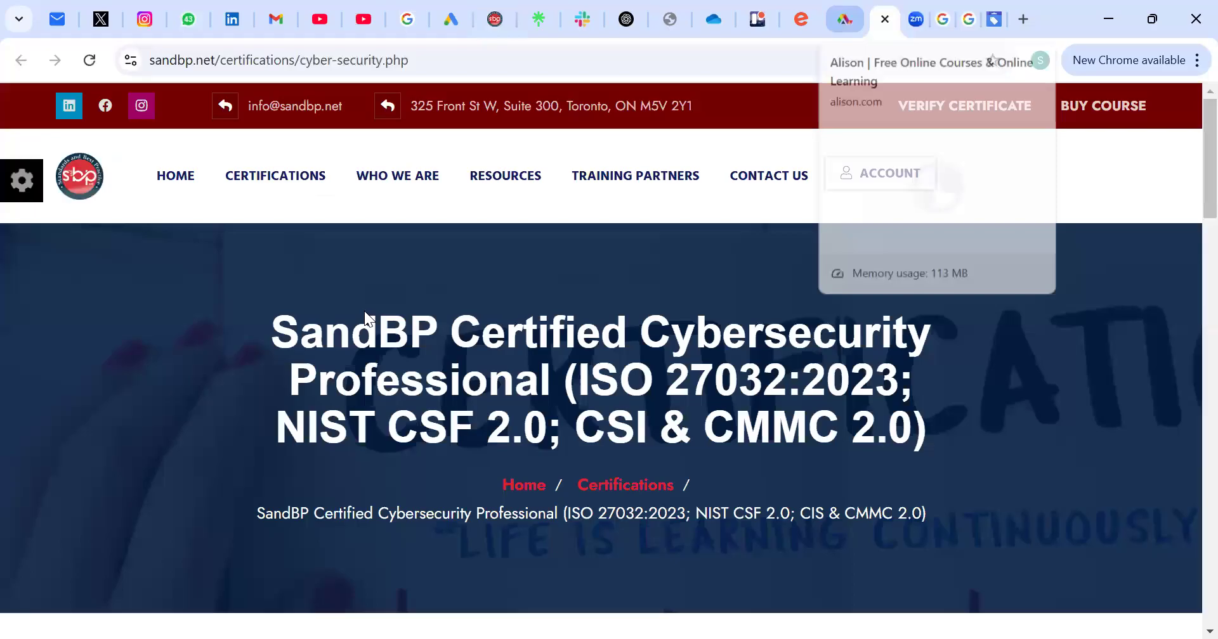
{"action": "key", "text": "ctrl+9"}
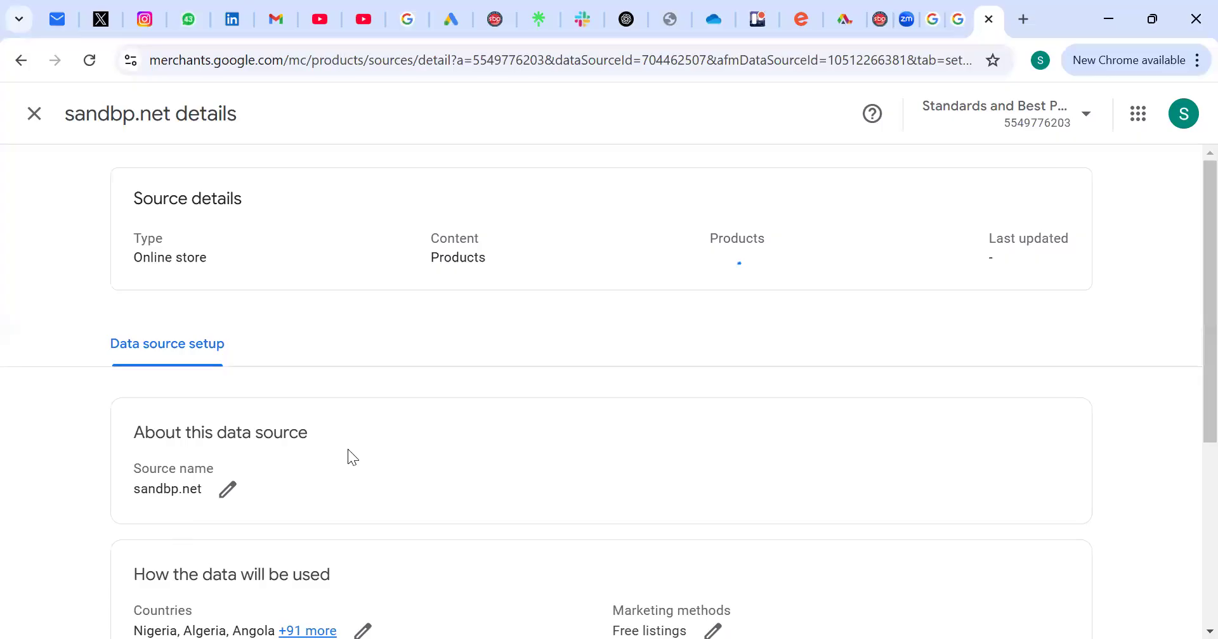
Step: Switch to the PowerPoint presentation and go through slides 16 to 18 on website verification, account settings and product feeds
{"action": "key", "text": "alt+Tab"}
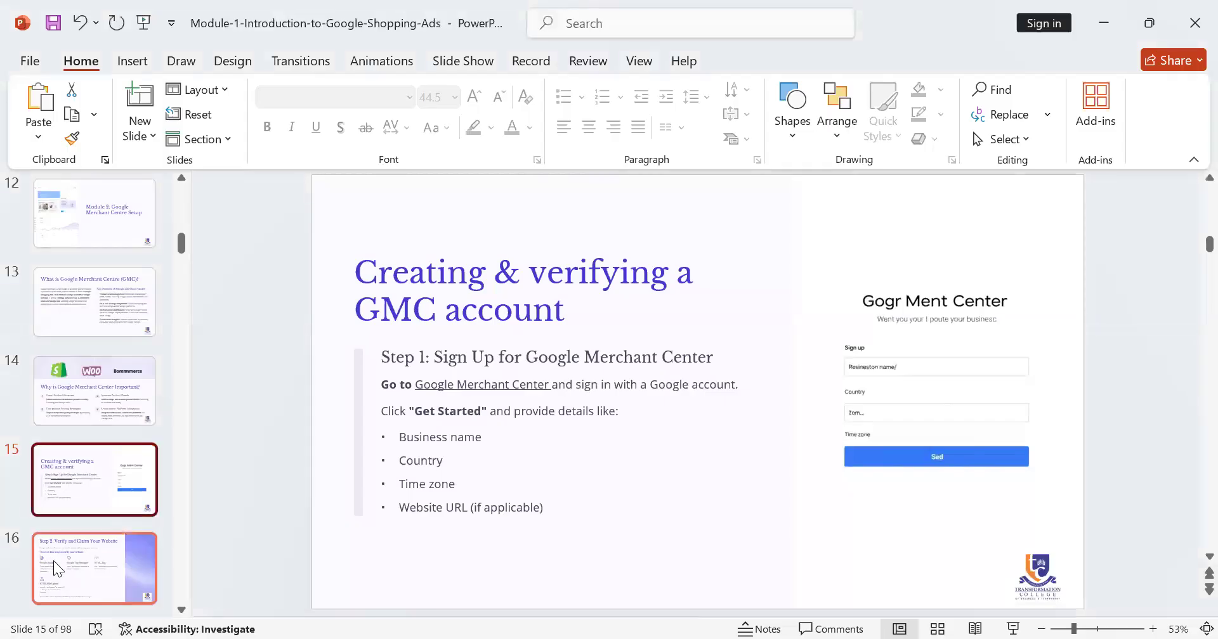
{"action": "left_click", "coordinate": [53, 561]}
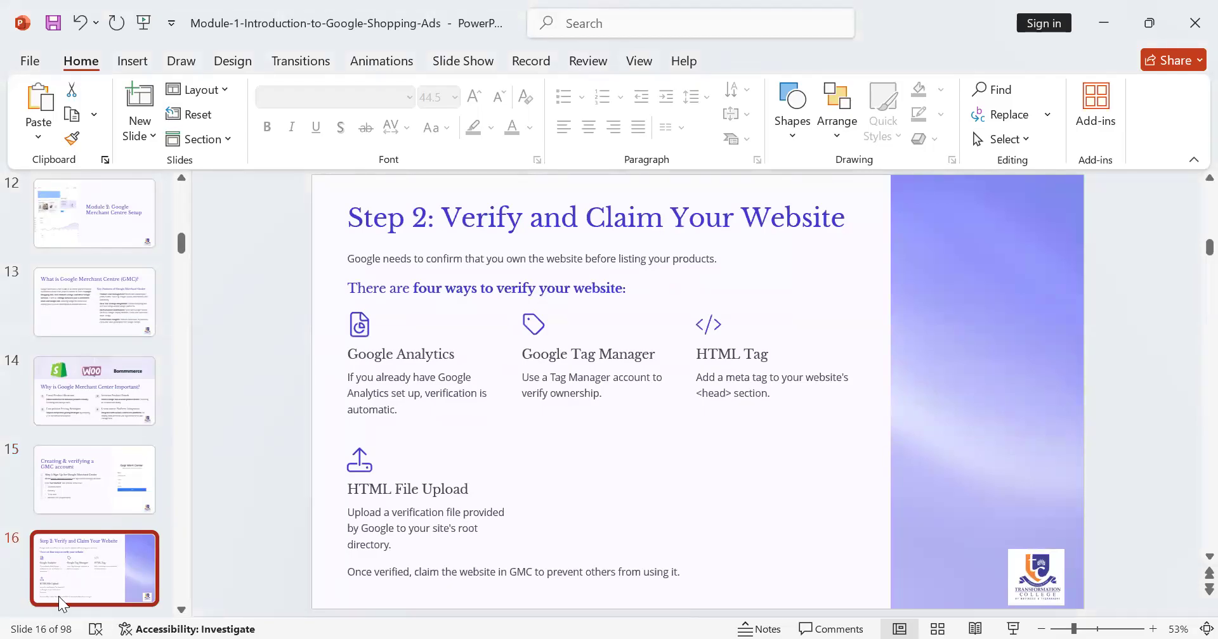
{"action": "scroll", "coordinate": [99, 579], "scroll_direction": "down", "scroll_amount": 2}
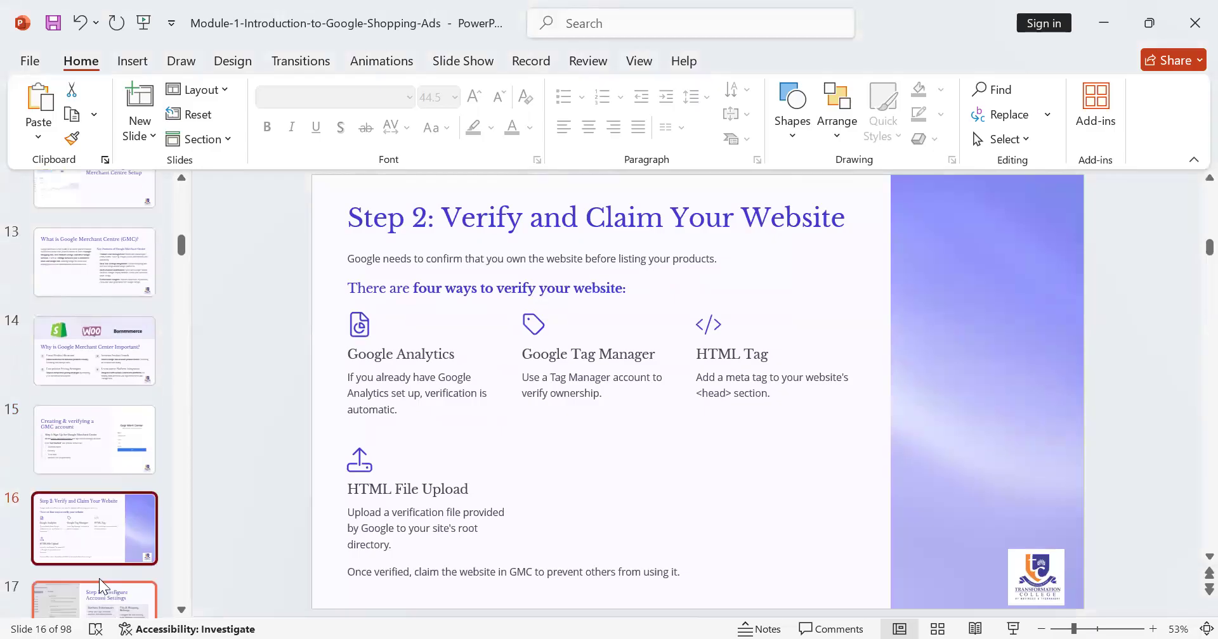
{"action": "left_click", "coordinate": [98, 579]}
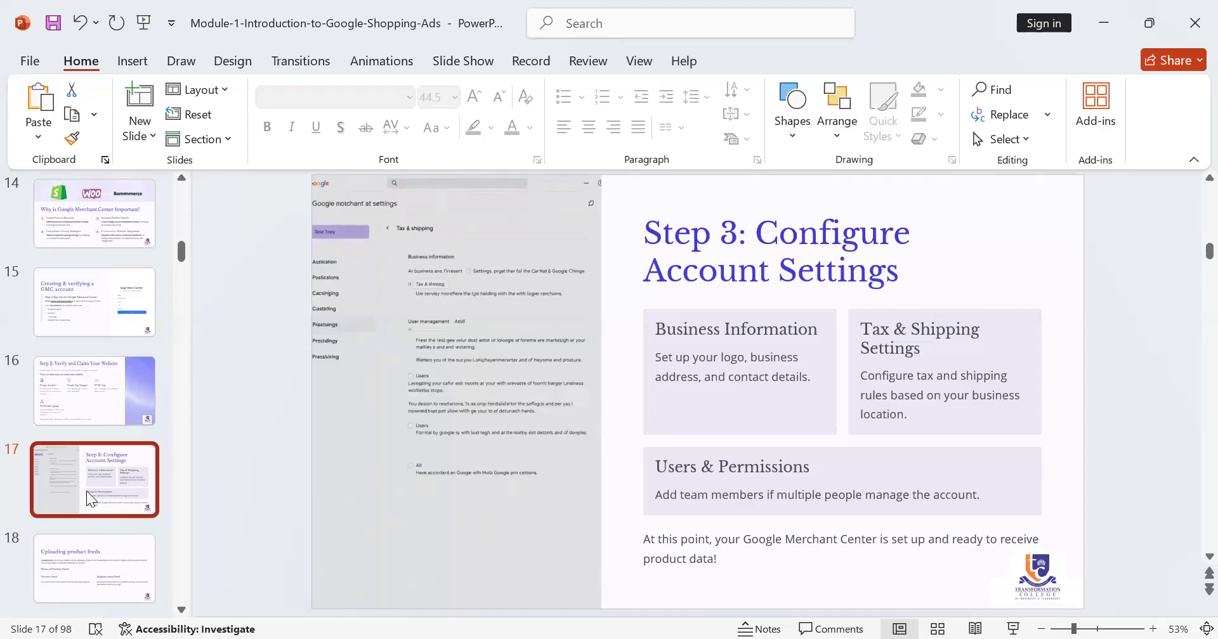
{"action": "left_click", "coordinate": [79, 567]}
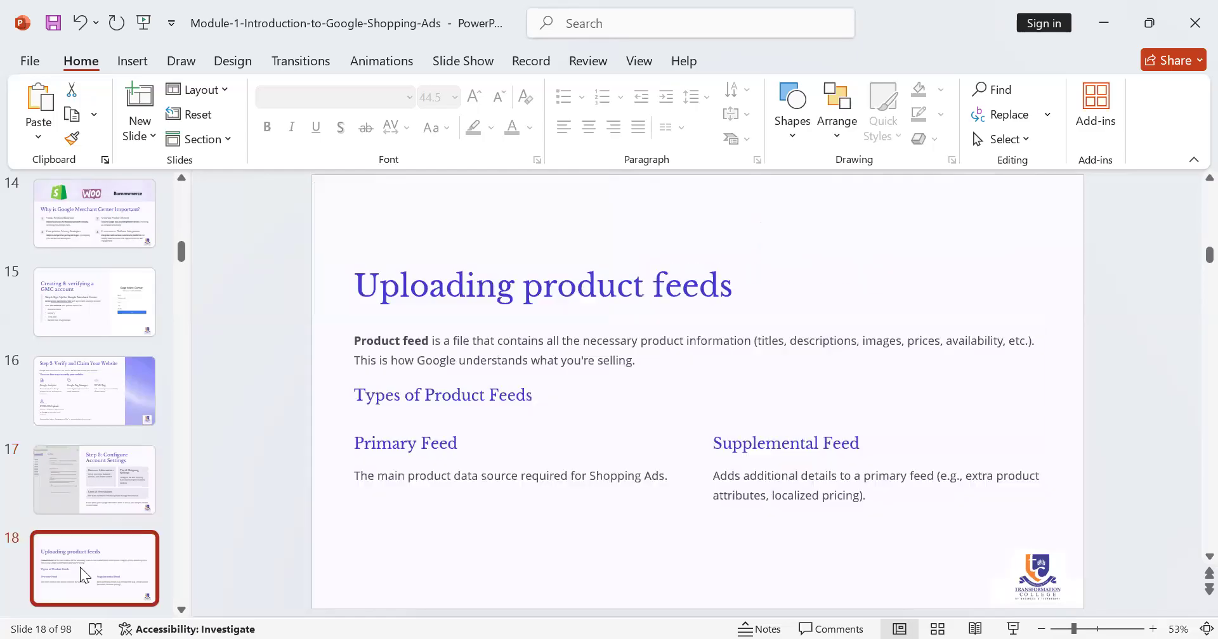